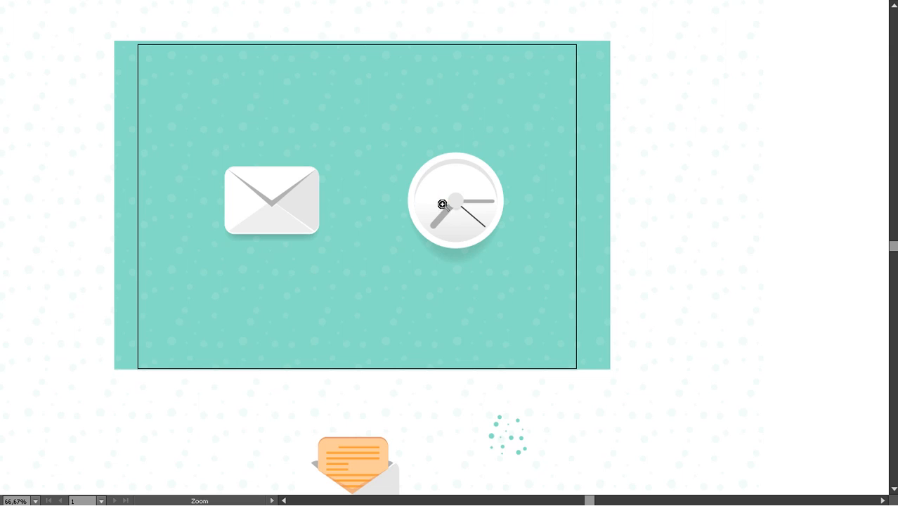
Draw a dark grey circle to the right of the envelope, with a smaller concentric bright green circle on top
key("Tab")
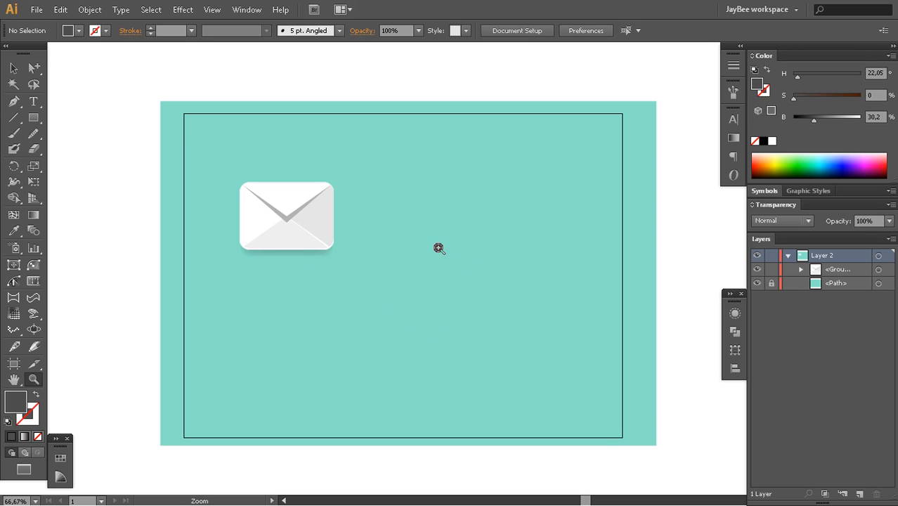
key("l")
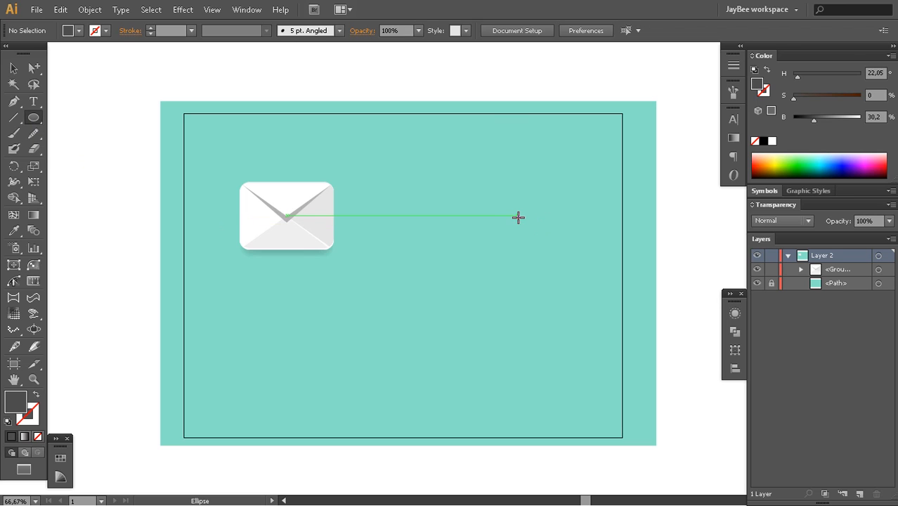
left_click_drag(514, 216, 560, 261)
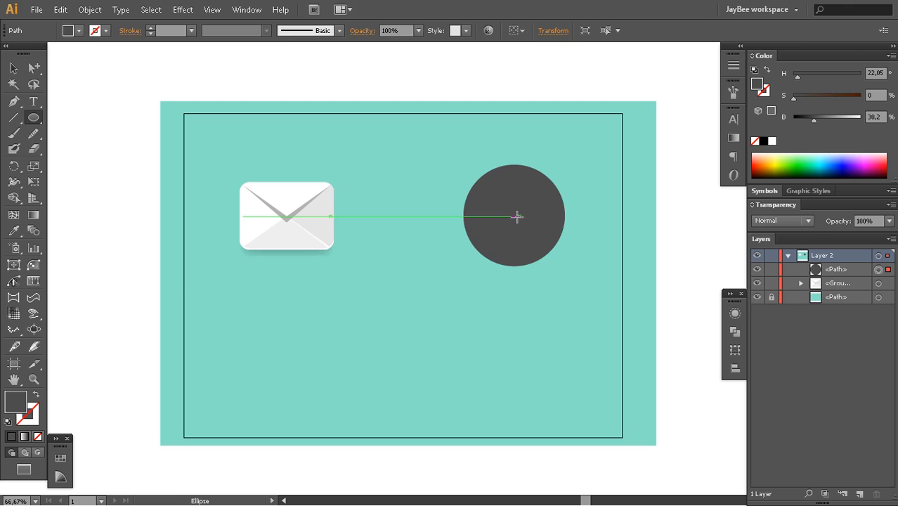
left_click_drag(514, 215, 551, 257)
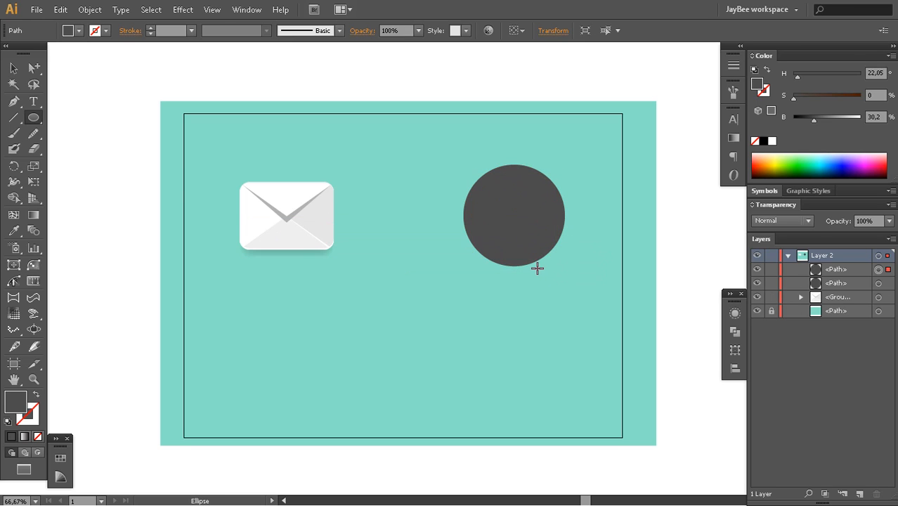
left_click(815, 156)
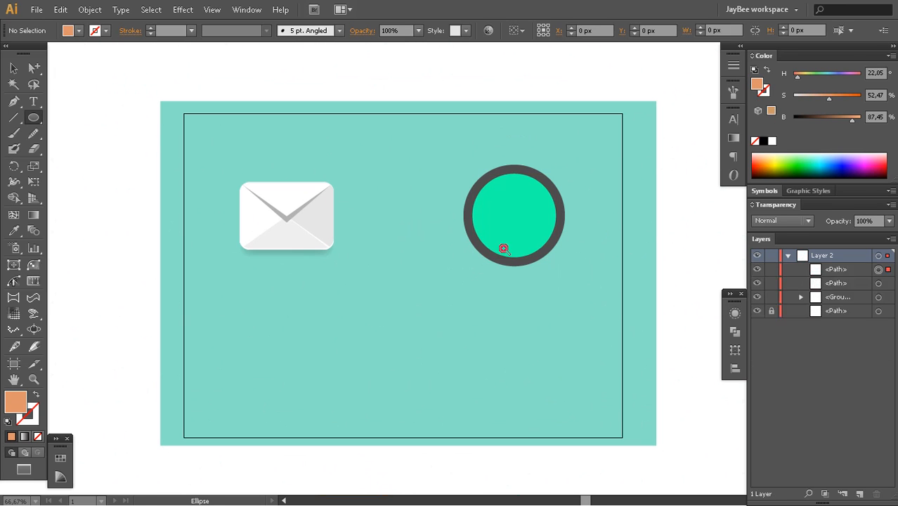
Enlarge the green circle from its centre to about 202 px across, so the dark rim around it gets thinner
left_click(505, 242)
key("z")
left_click(506, 242)
left_click(454, 279, "alt")
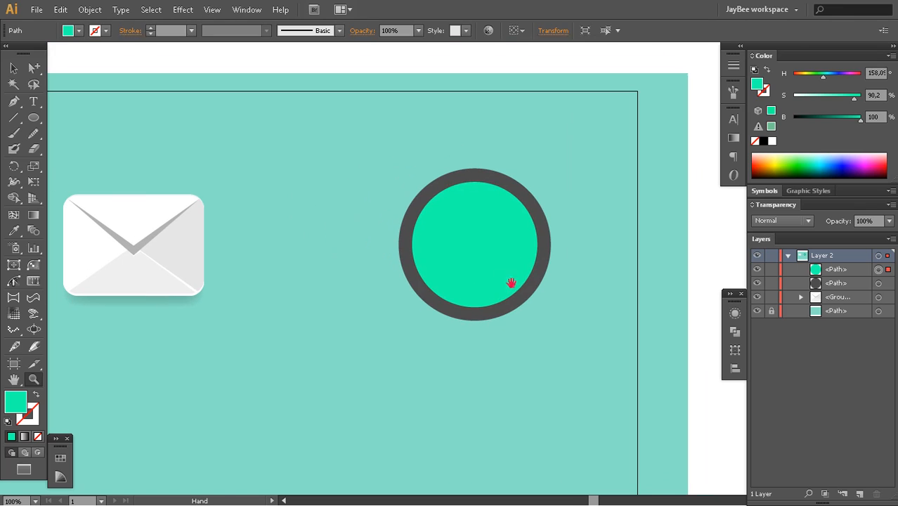
key("v")
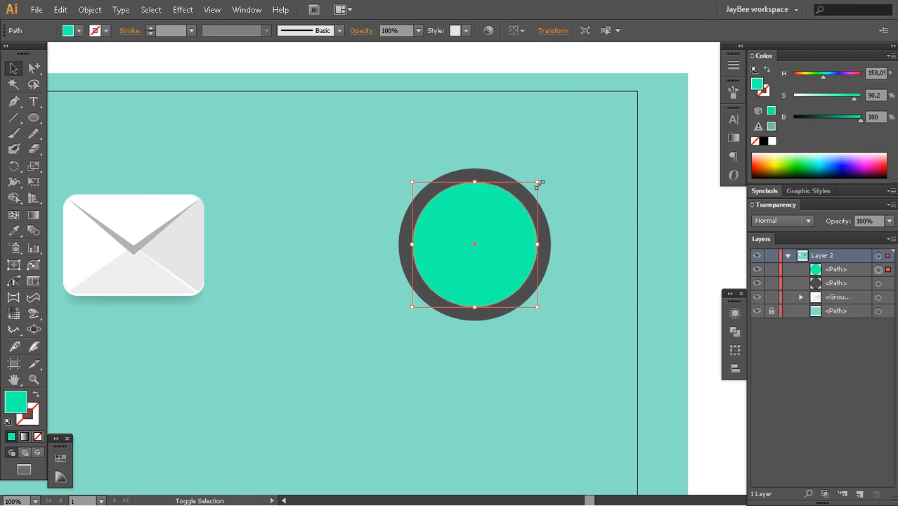
left_click_drag(537, 182, 541, 178)
Combine the green and dark grey circles into a compound path that forms an open ring
key("a")
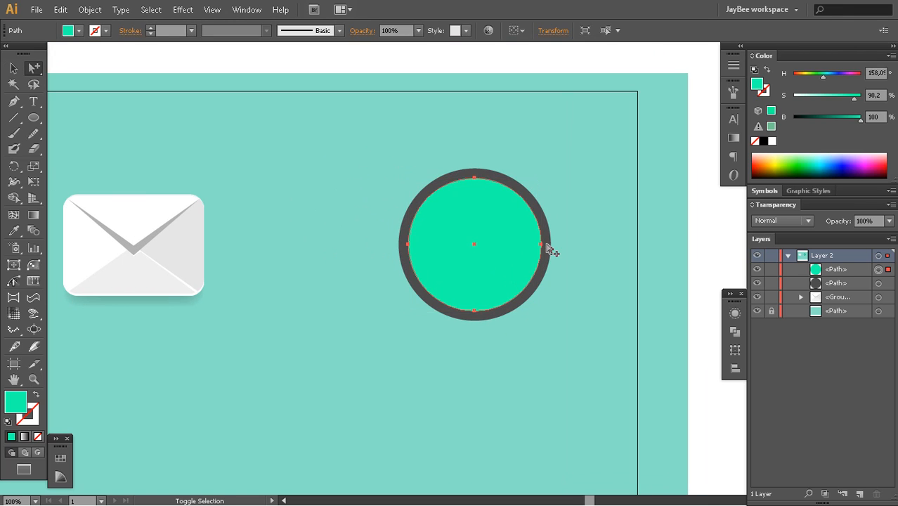
left_click(547, 245, "shift")
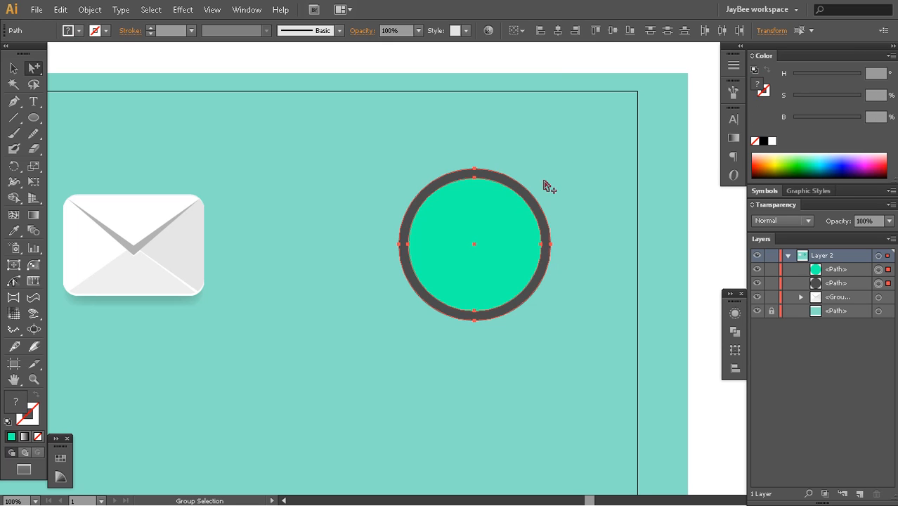
right_click(512, 240)
left_click(552, 343)
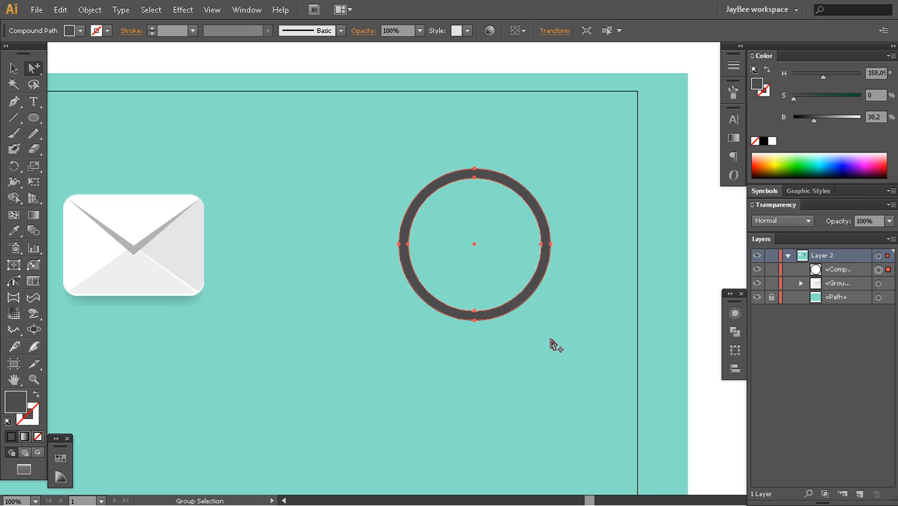
left_click(706, 211)
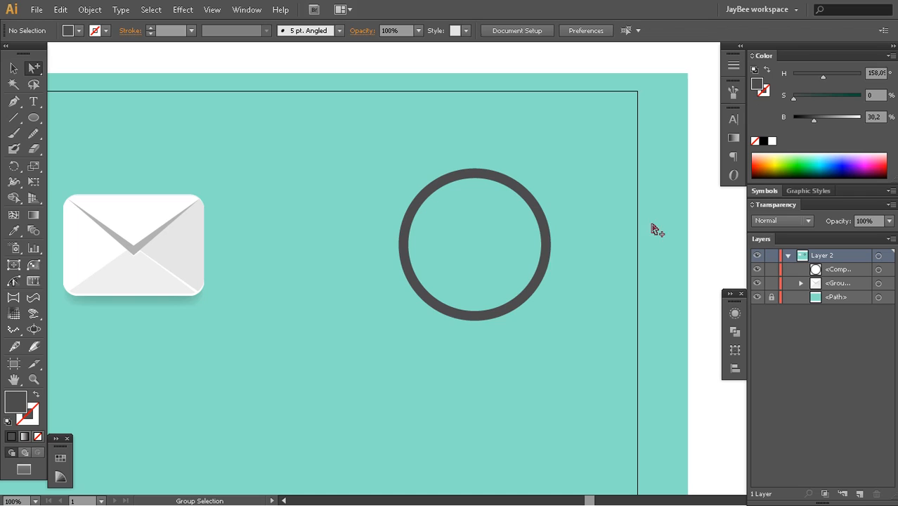
left_click(529, 210)
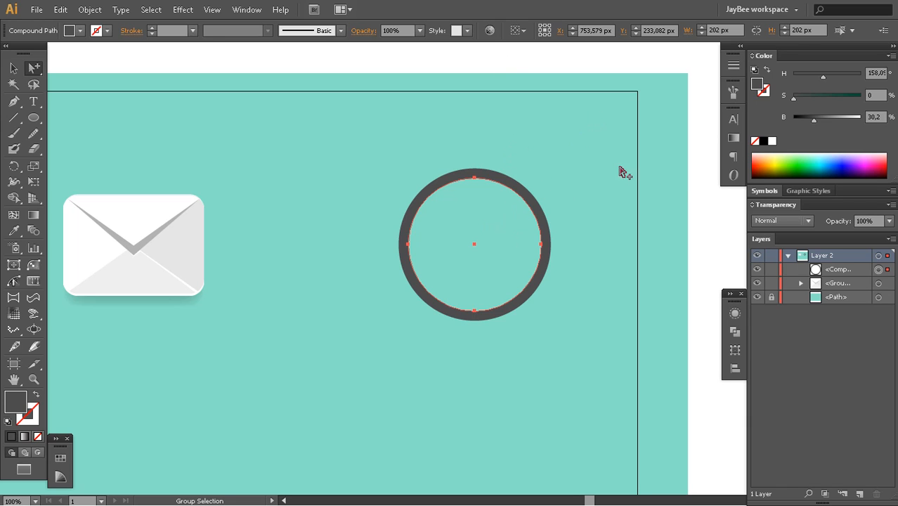
left_click(701, 221)
key("v")
left_click(547, 243)
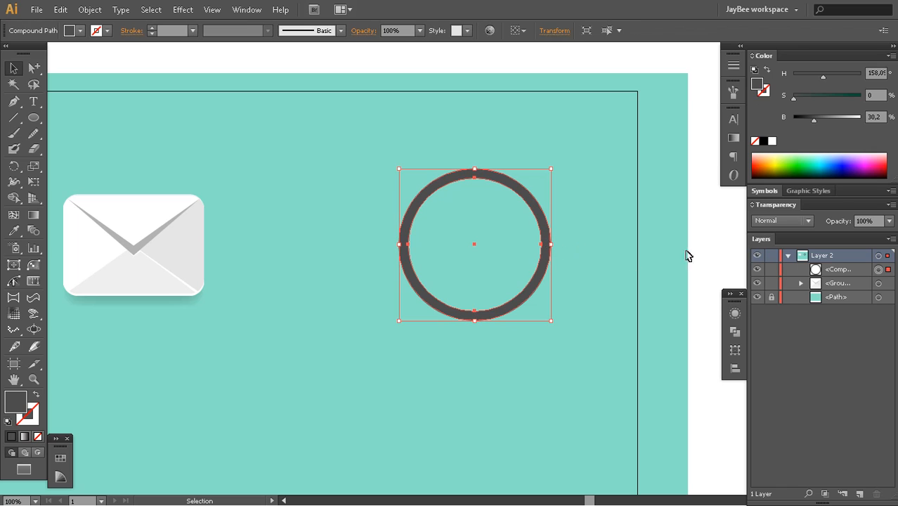
left_click(700, 252)
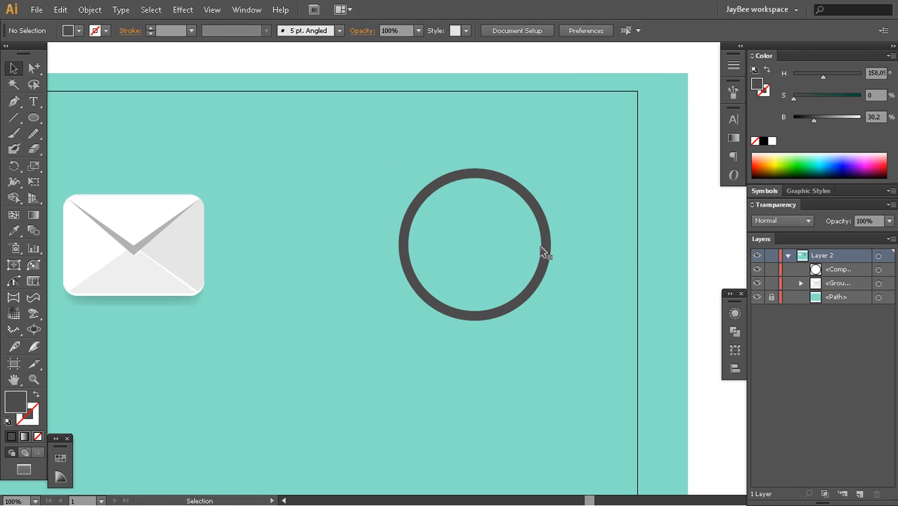
Move the ring over the envelope to test its see-through centre, and return it to its original place
left_click_drag(557, 319, 663, 334)
left_click_drag(512, 276, 534, 261)
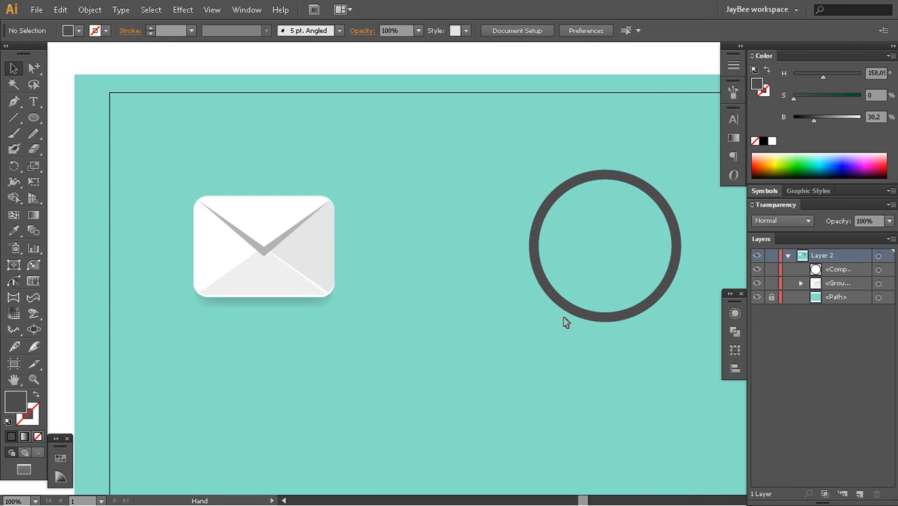
left_click_drag(565, 315, 348, 340)
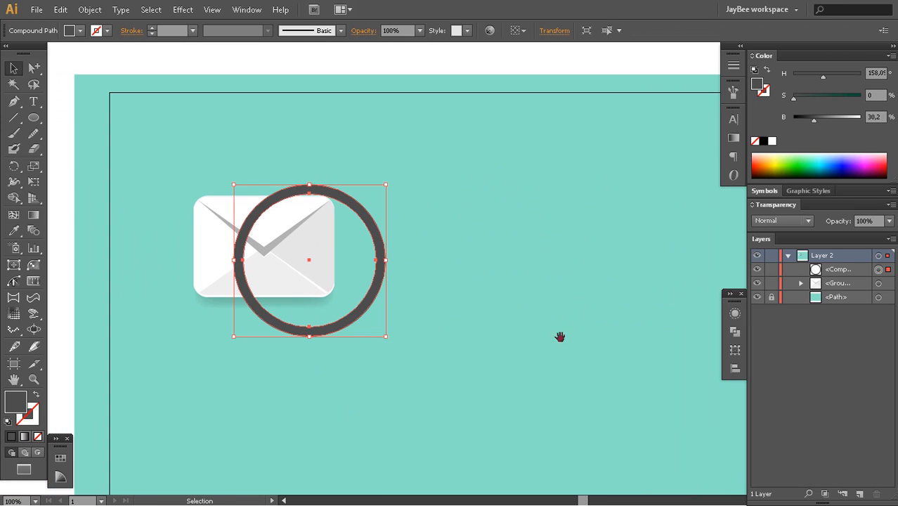
left_click_drag(585, 351, 425, 345)
left_click_drag(169, 324, 464, 309)
key("a")
left_click(675, 215)
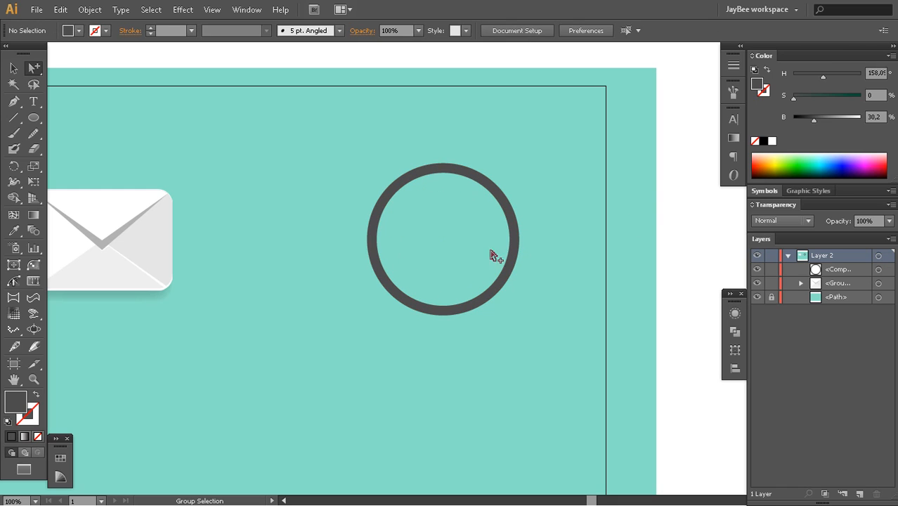
Try to draw a circle filling the ring's opening by eye
key("l")
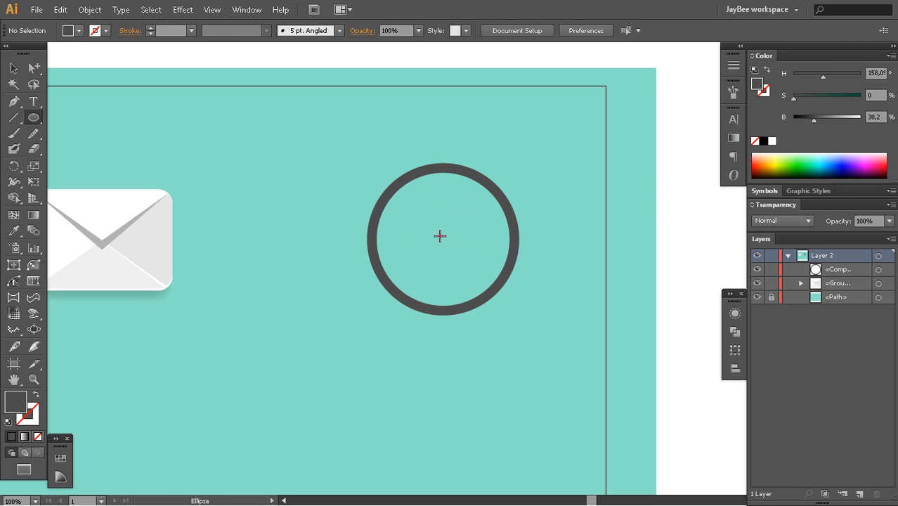
left_click_drag(440, 235, 506, 302)
key("a")
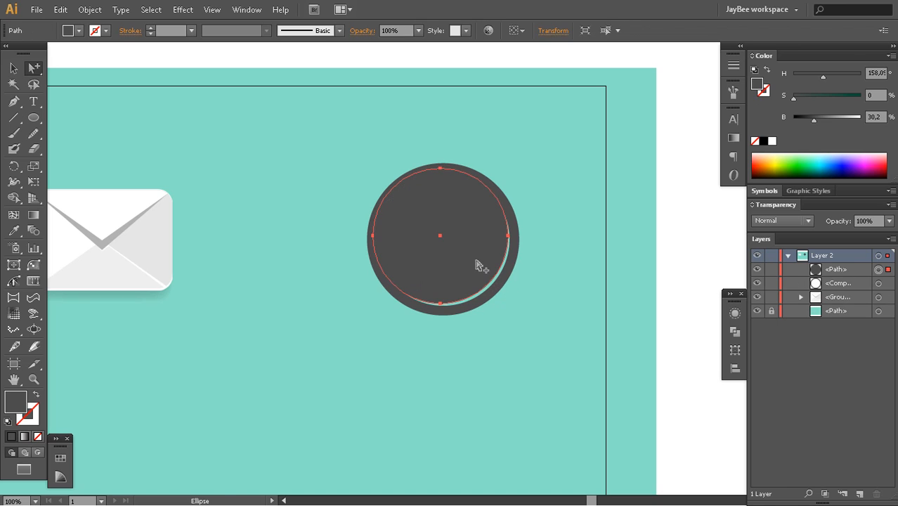
left_click_drag(475, 260, 478, 262)
key("ctrl+z")
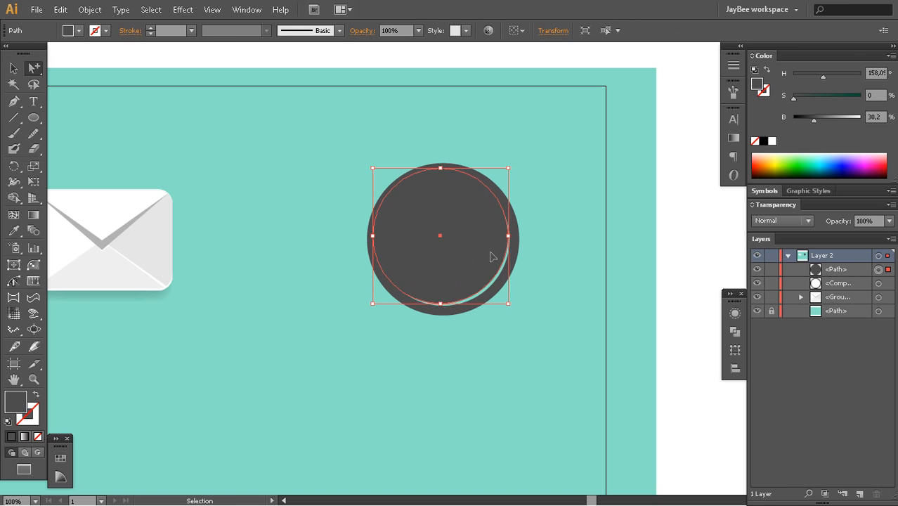
key("ctrl+z")
Copy the ring's inner circle and paste it in front as a separate path above the compound ring
left_click(509, 223)
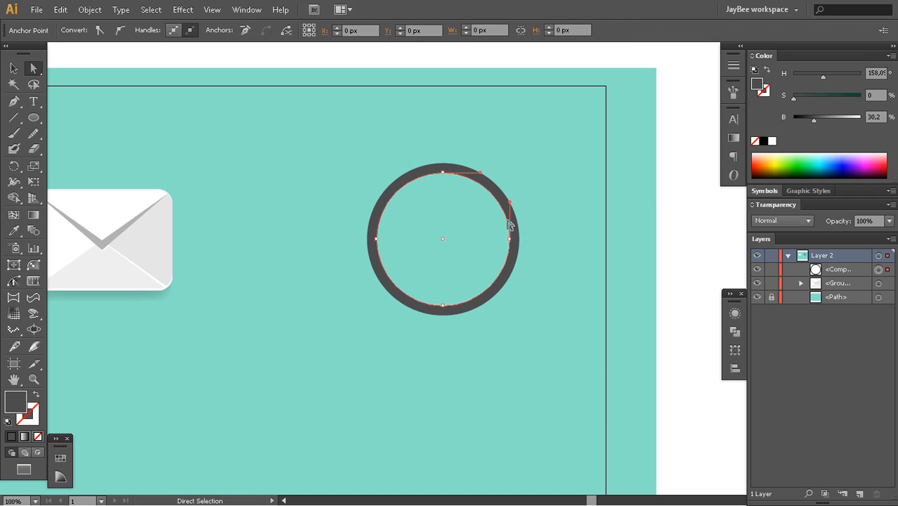
left_click(499, 281)
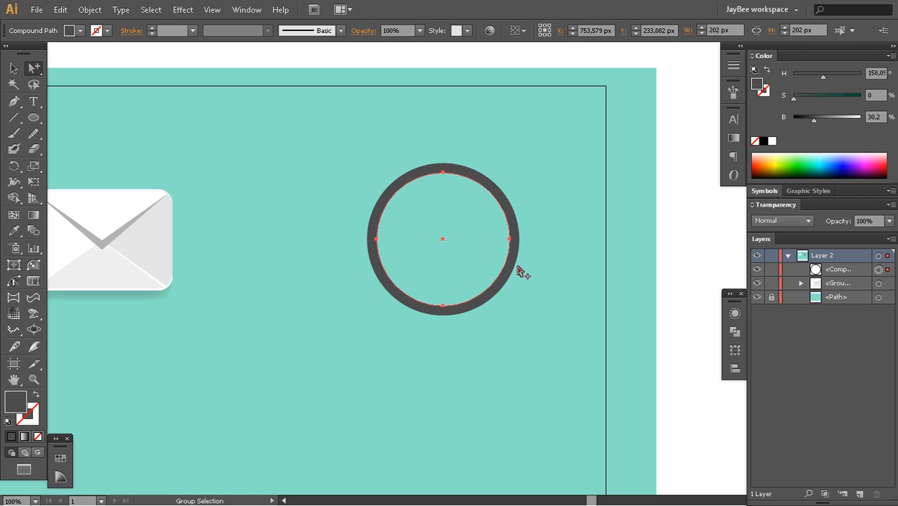
key("ctrl")
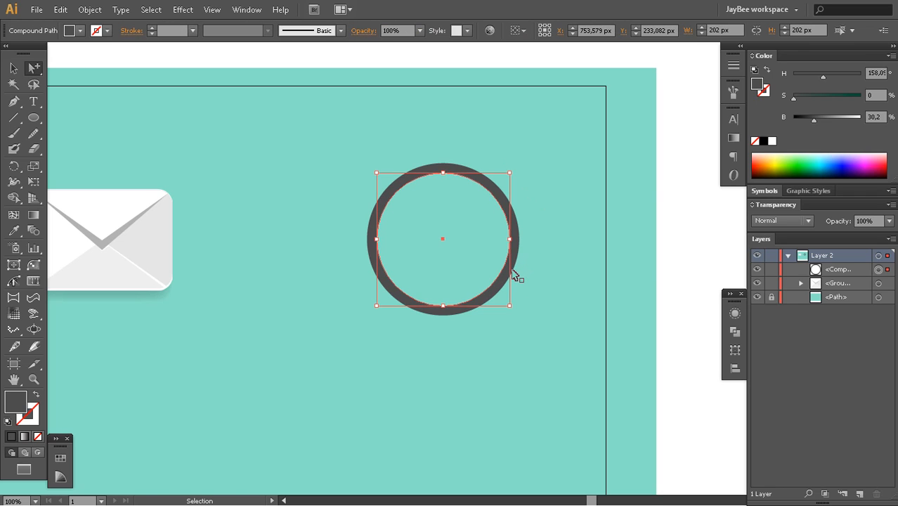
key("ctrl+f")
key("v")
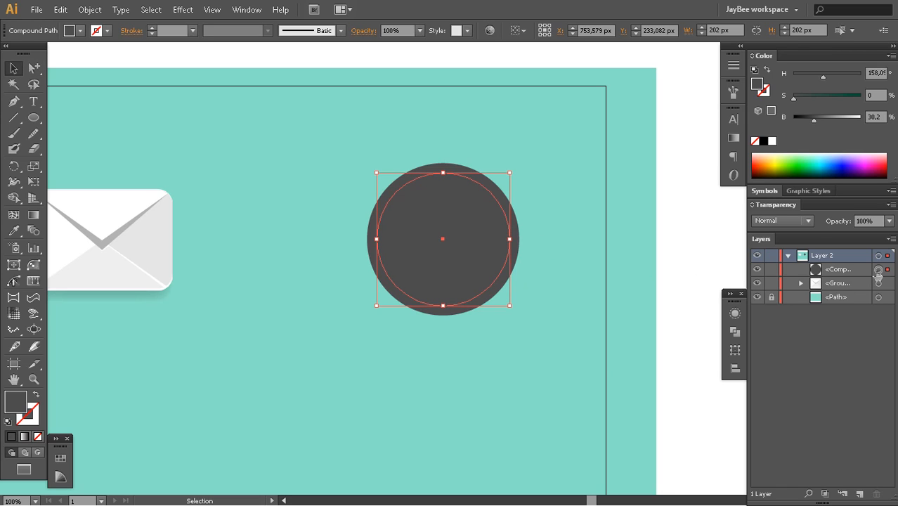
left_click(694, 248)
left_click(493, 251)
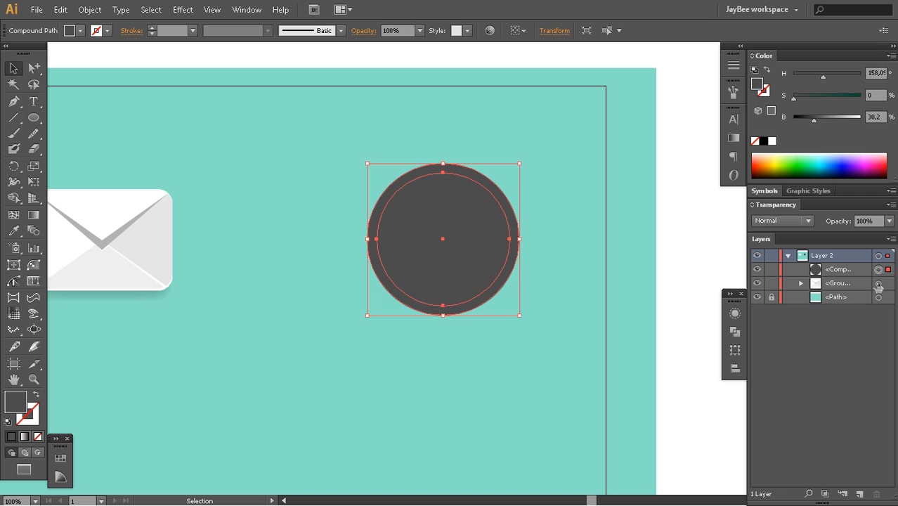
left_click(715, 252)
left_click(445, 256)
left_click_drag(470, 267, 476, 282)
key("ctrl+z")
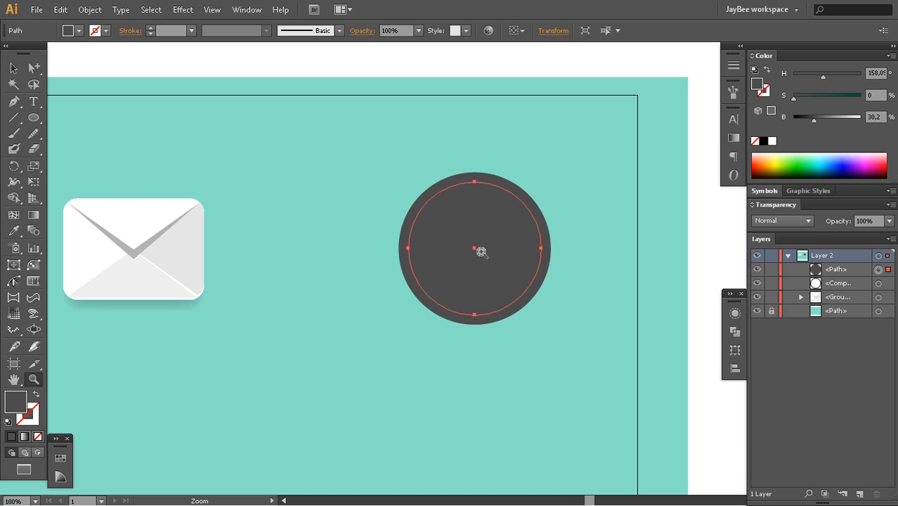
Duplicate the inner circle in front and nudge the copy straight down by five increments
left_click(481, 252)
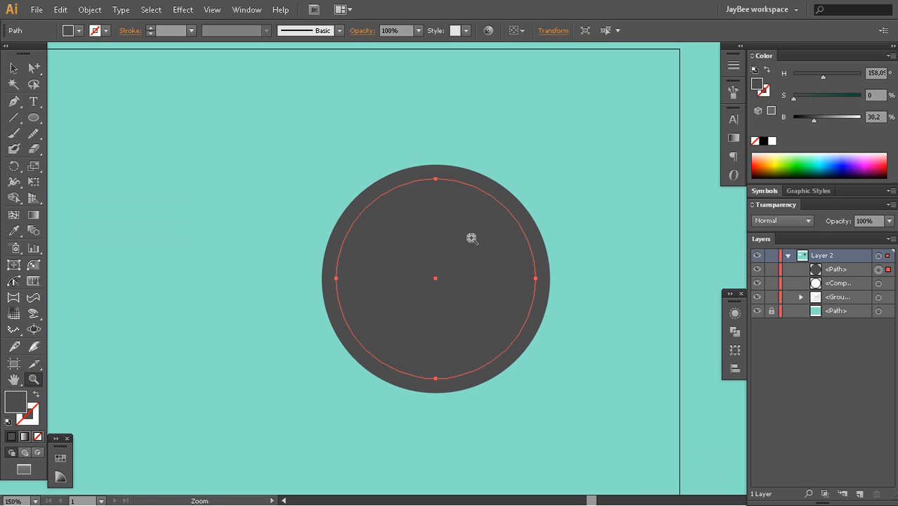
key("v")
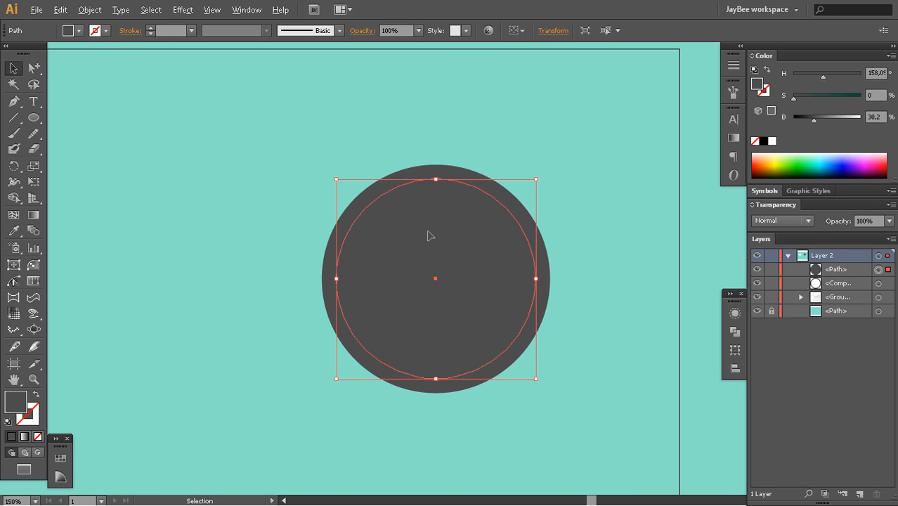
key("ctrl+c")
key("ctrl+f")
key("Down")
key("Down")
key("Down")
key("Down")
key("Down")
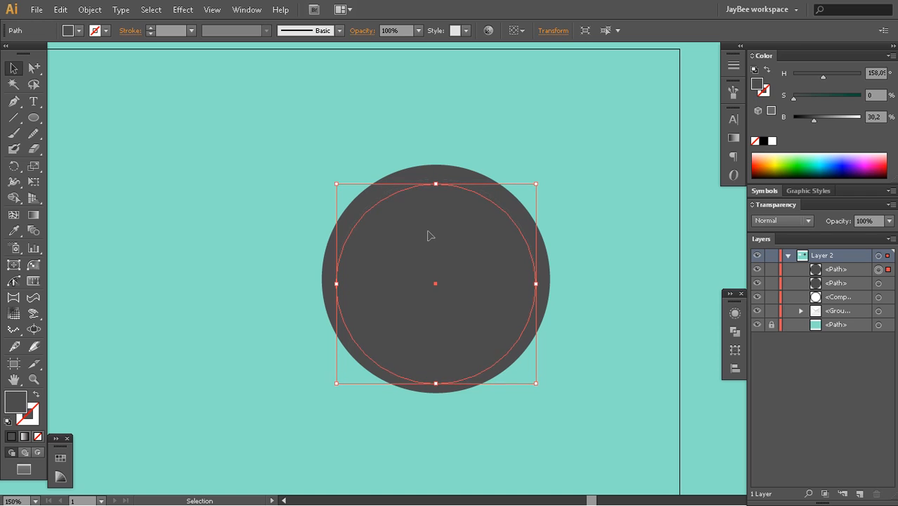
key("Down")
key("Down")
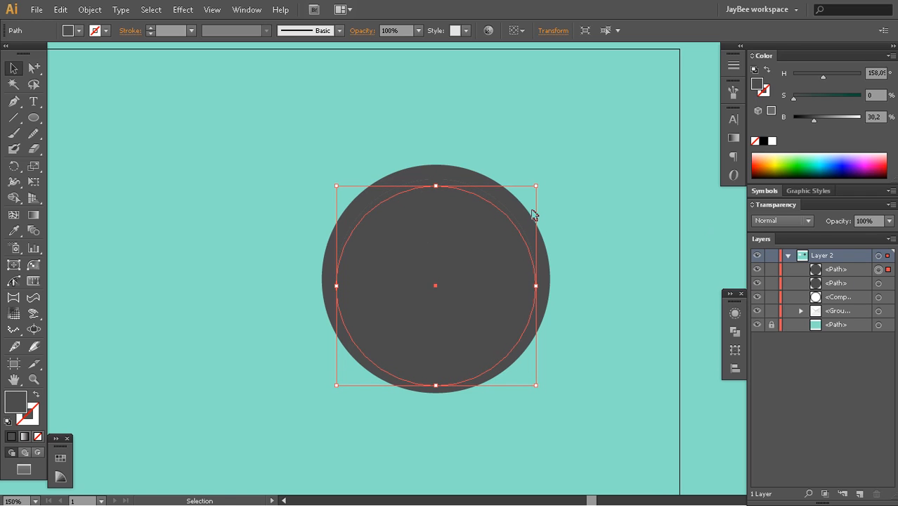
Subtract the overlapping areas of the two inner circles with Shape Builder, keeping only the thin upper crescent
key("a")
left_click(491, 200, "shift")
key("shift+m")
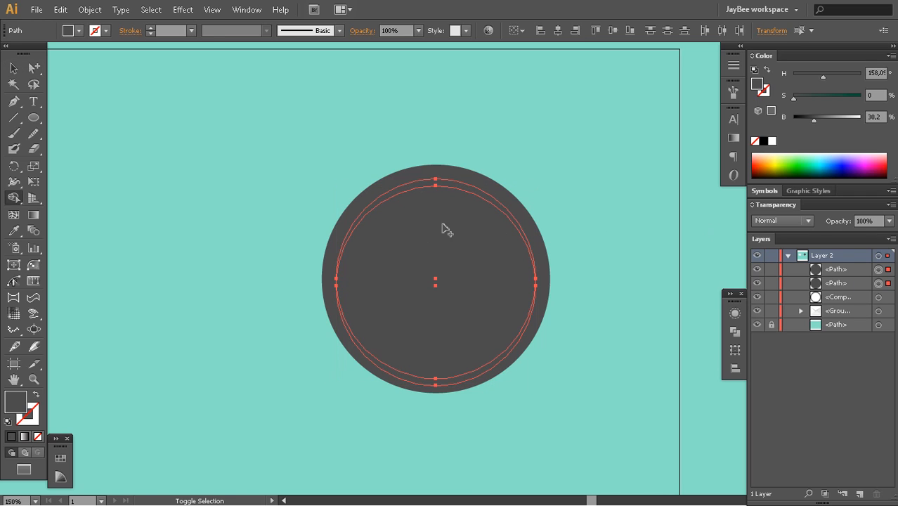
left_click_drag(439, 411, 435, 274)
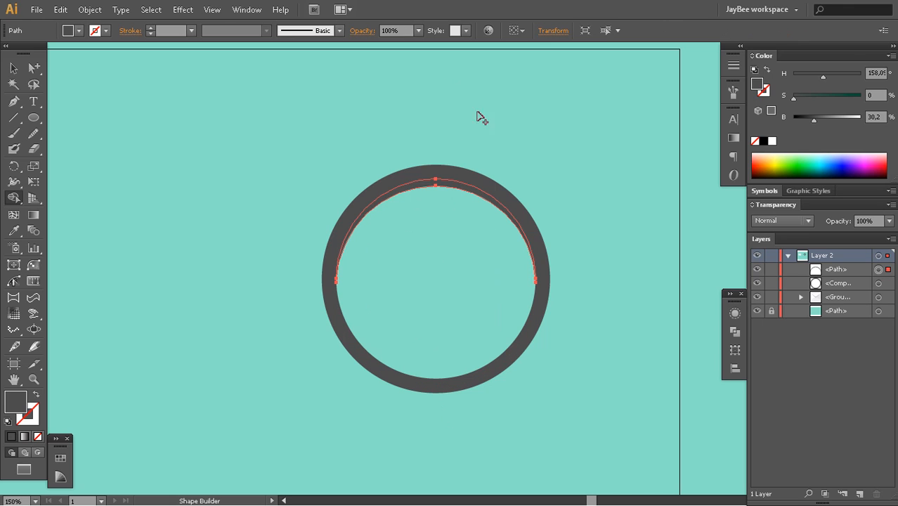
Fill the compound ring with white and deselect it
key("u")
key("z")
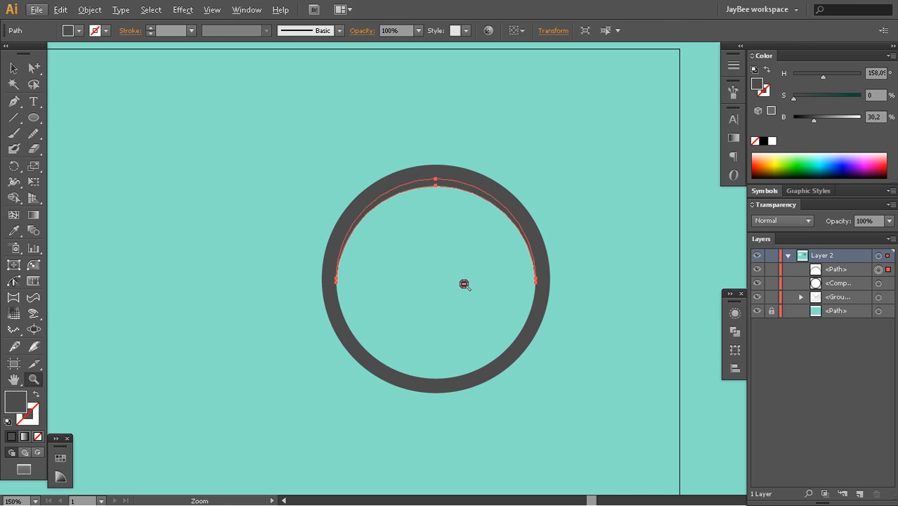
left_click(463, 283, "alt")
left_click(464, 283, "alt")
key("a")
left_click(461, 290)
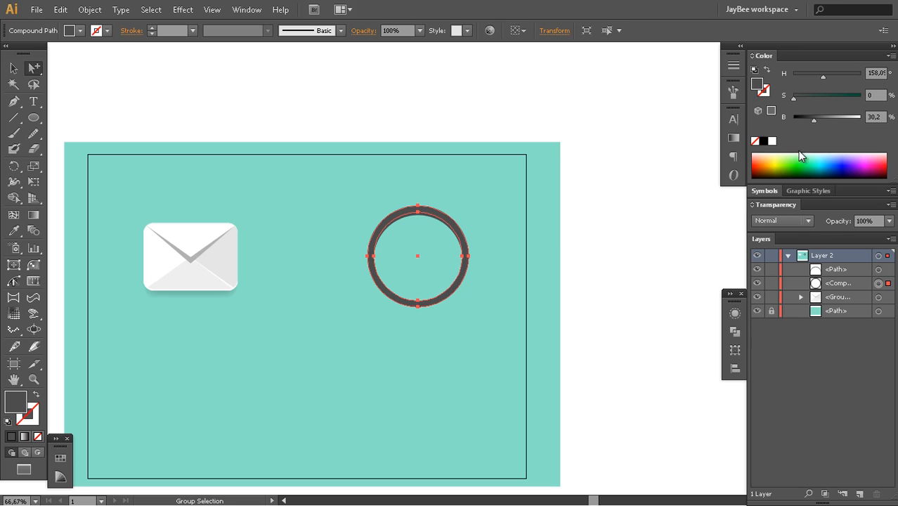
left_click(771, 141)
key("v")
key("ctrl+shift+a")
Fill the crescent along the ring's upper inner edge with the grey sampled from the envelope's flap shadow, and deselect it
key("z")
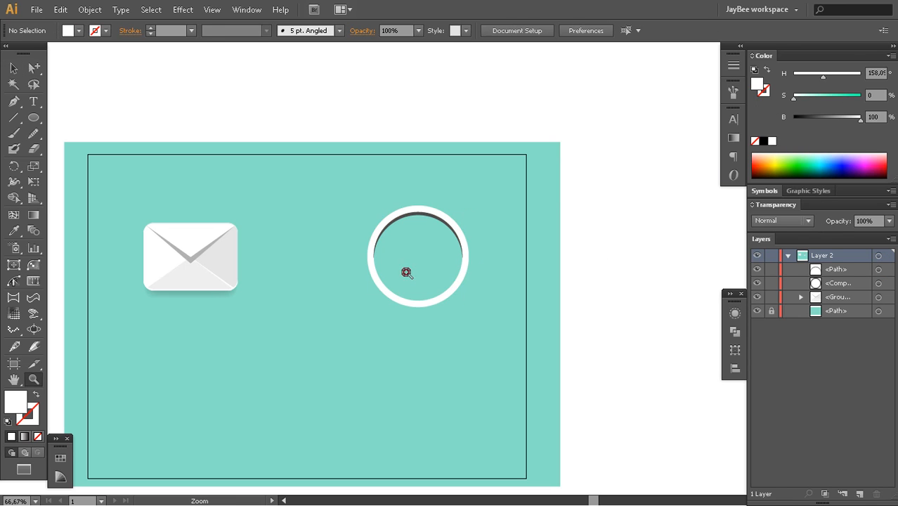
left_click(419, 262)
left_click(448, 254)
left_click_drag(469, 270, 496, 272)
left_click(475, 265, "alt")
left_click(467, 258)
left_click_drag(410, 238, 543, 261)
left_click(417, 290, "alt")
key("a")
left_click(552, 207)
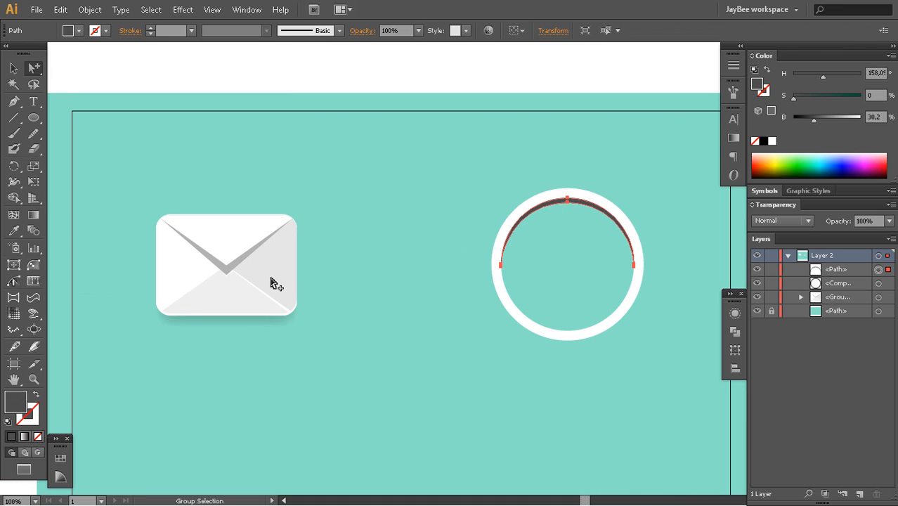
key("i")
left_click(232, 265)
key("v")
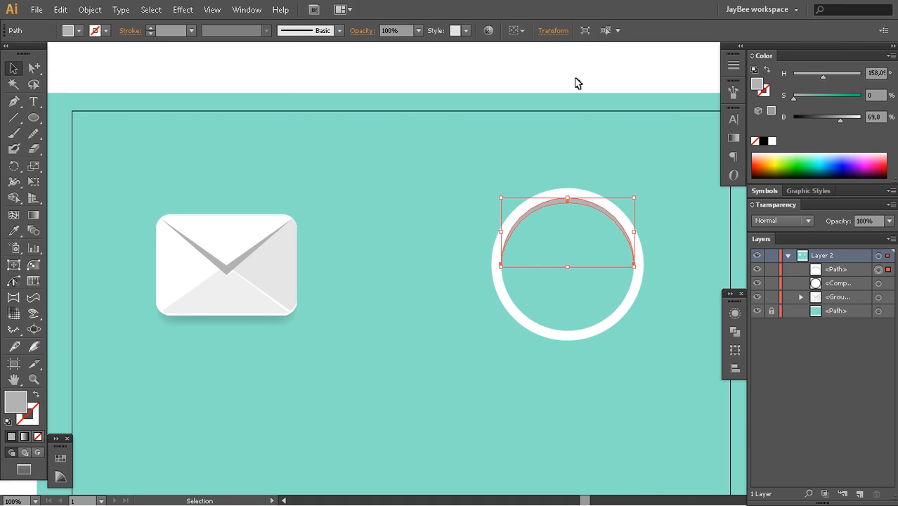
left_click(575, 83)
Paste a copy of the ring's inner circle as a separate path in front of the ring, directly beneath the crescent
left_click_drag(535, 253, 480, 225)
key("z")
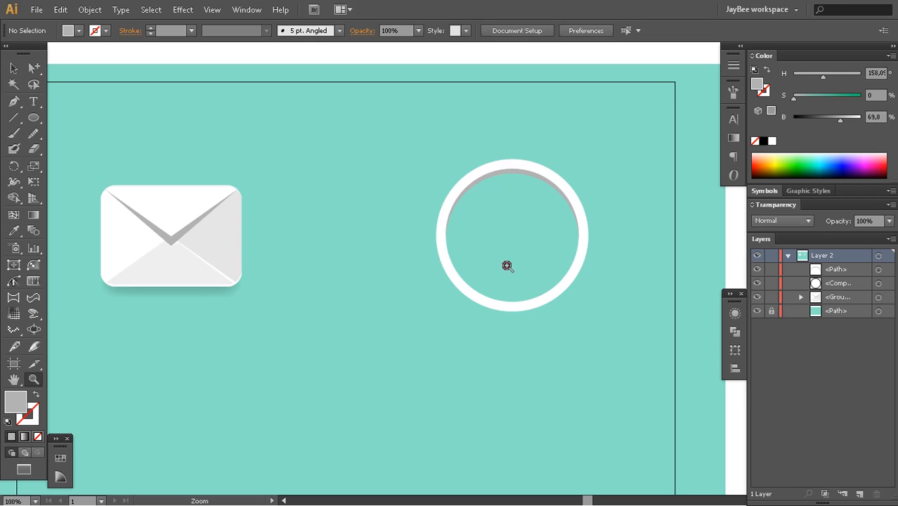
left_click(504, 265)
left_click_drag(515, 259, 532, 283)
key("a")
left_click(561, 287)
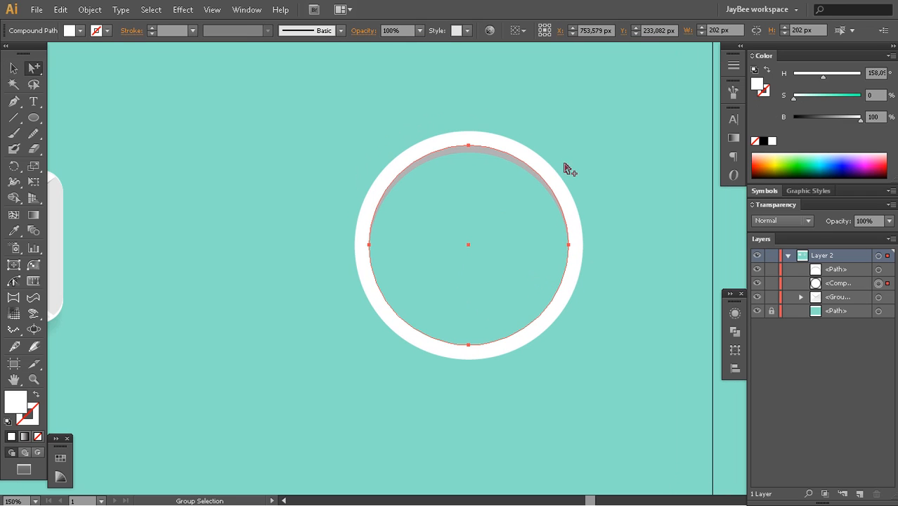
key("ctrl")
key("ctrl")
key("ctrl+f")
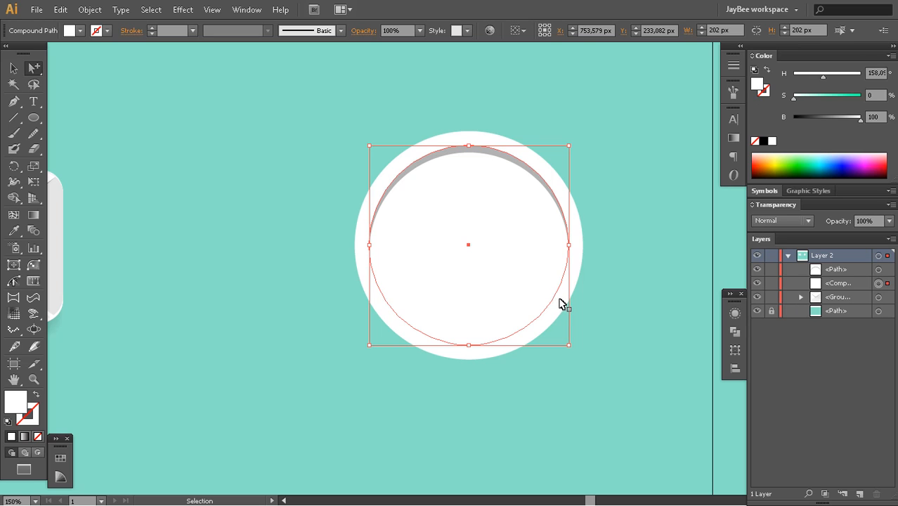
key("Delete")
key("ctrl")
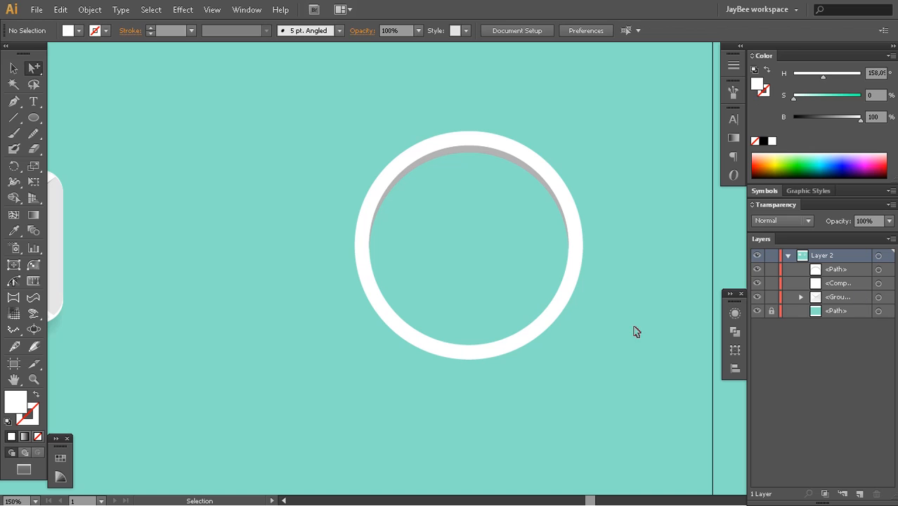
key("ctrl+f")
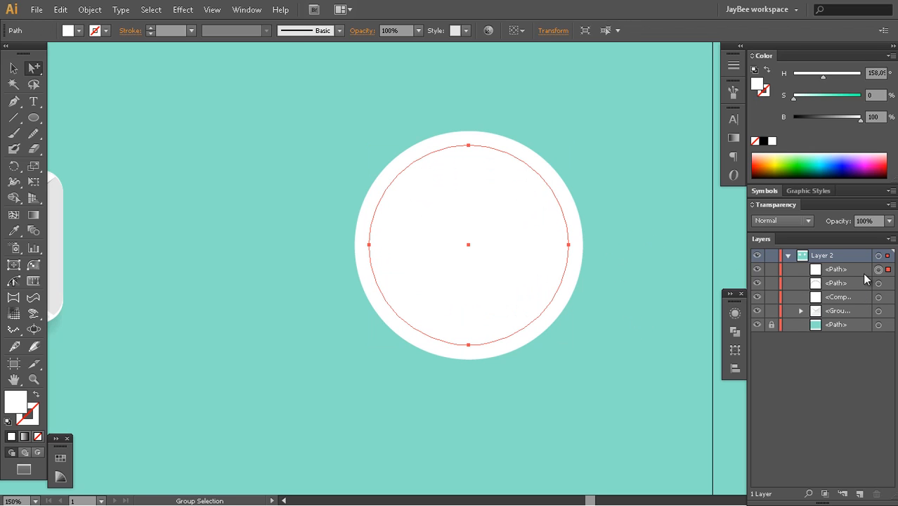
left_click_drag(863, 274, 851, 288)
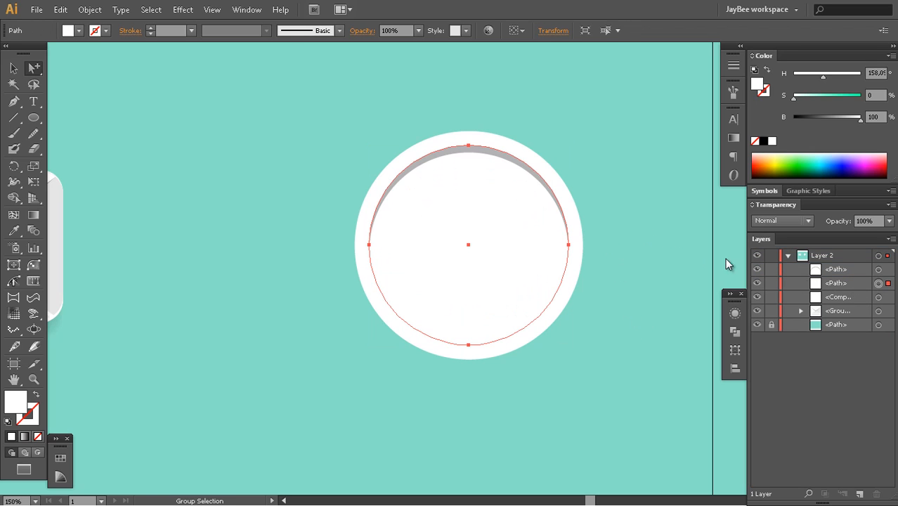
Examine the gradient fill of the face circle in the finished clock artwork
key("z")
left_click(488, 272, "alt")
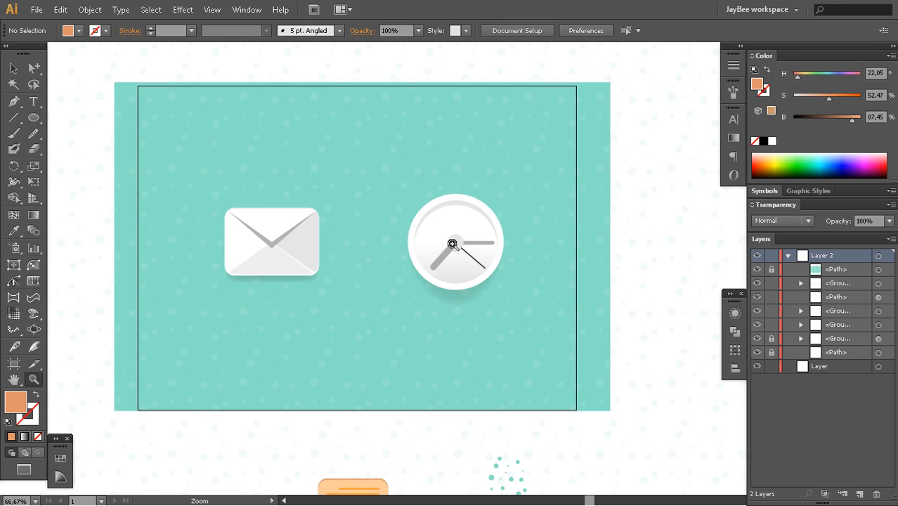
key("a")
left_click(472, 261)
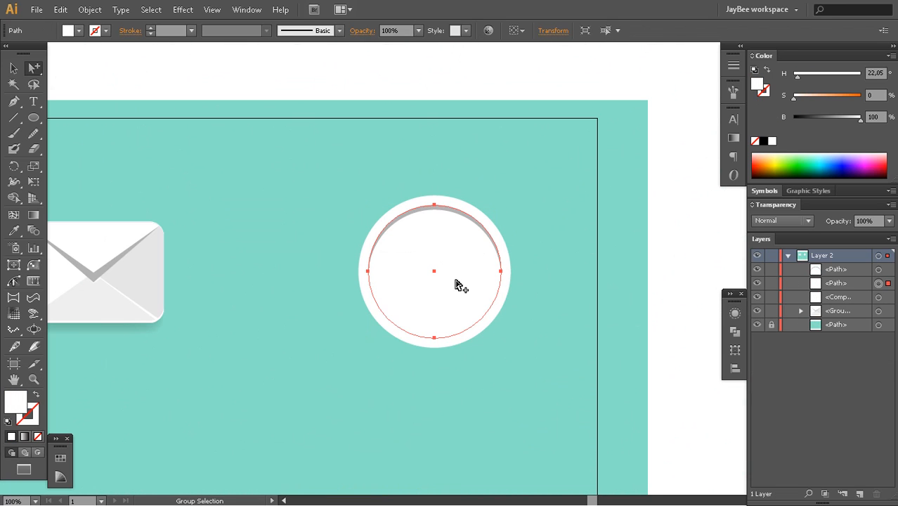
Fill the clock's inner circle with a linear gradient running from white to light grey
key("z")
left_click(458, 283)
left_click(459, 281)
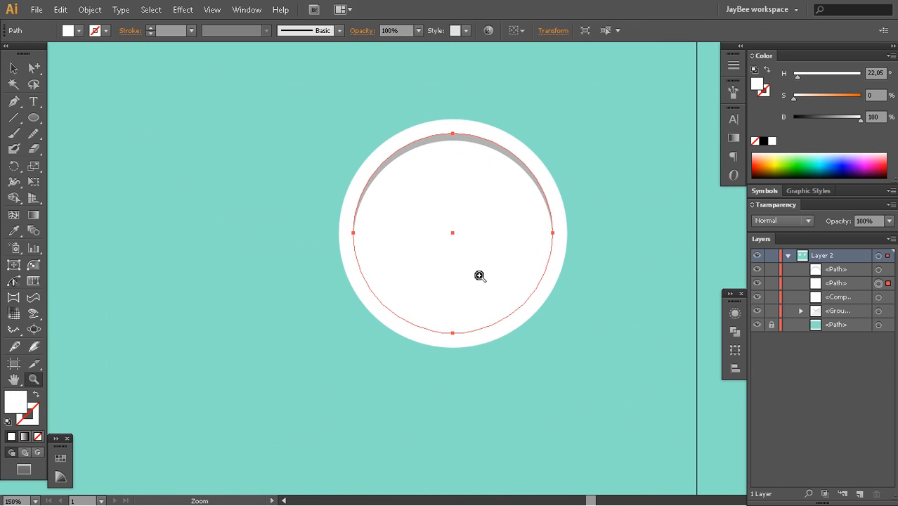
key("a")
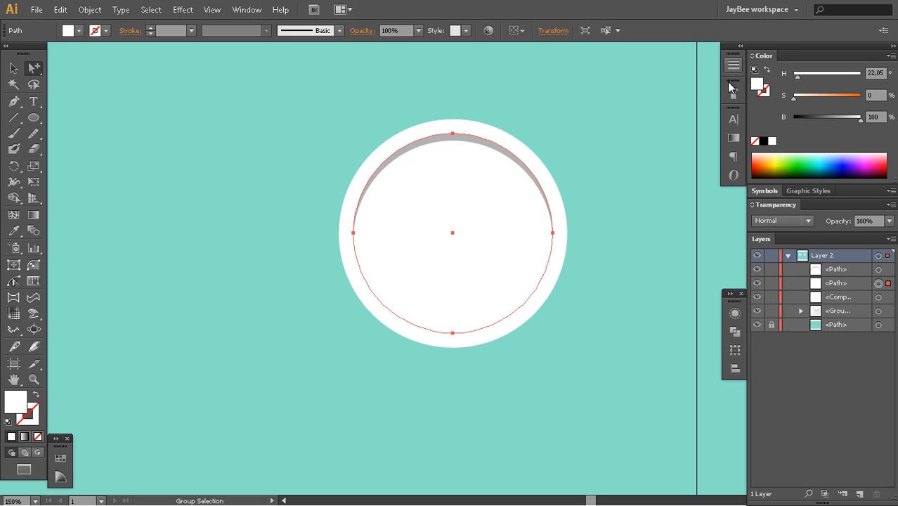
left_click(733, 137)
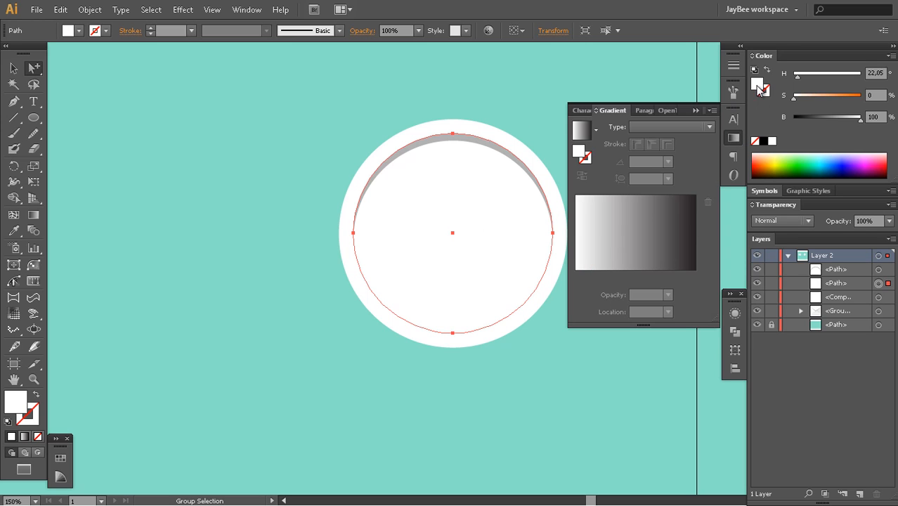
left_click(695, 221)
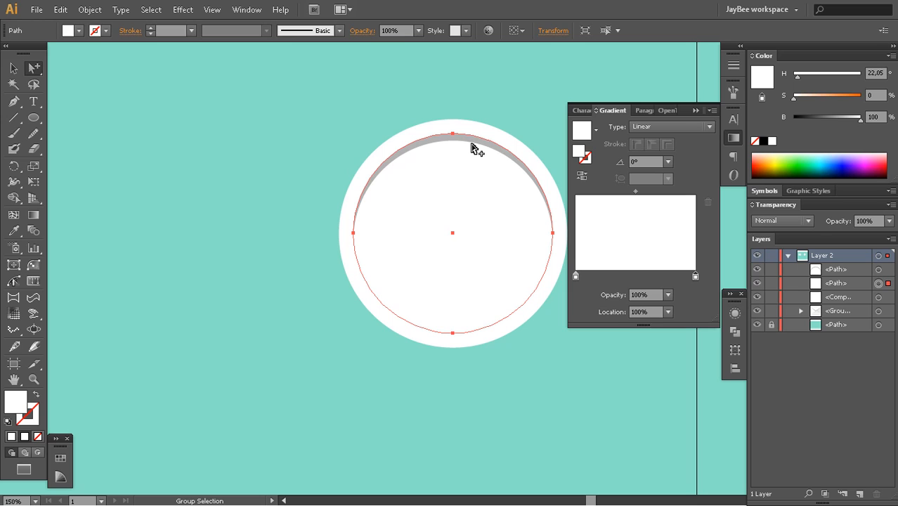
left_click(62, 457)
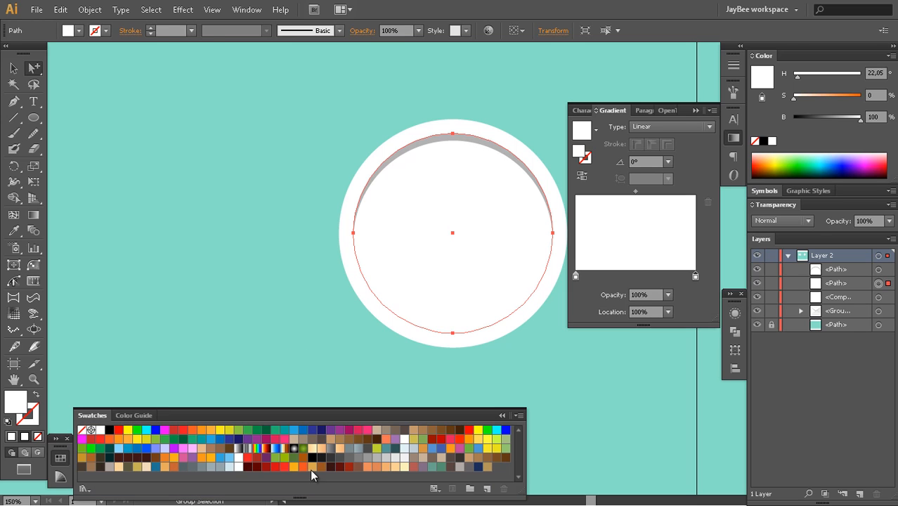
left_click(396, 459)
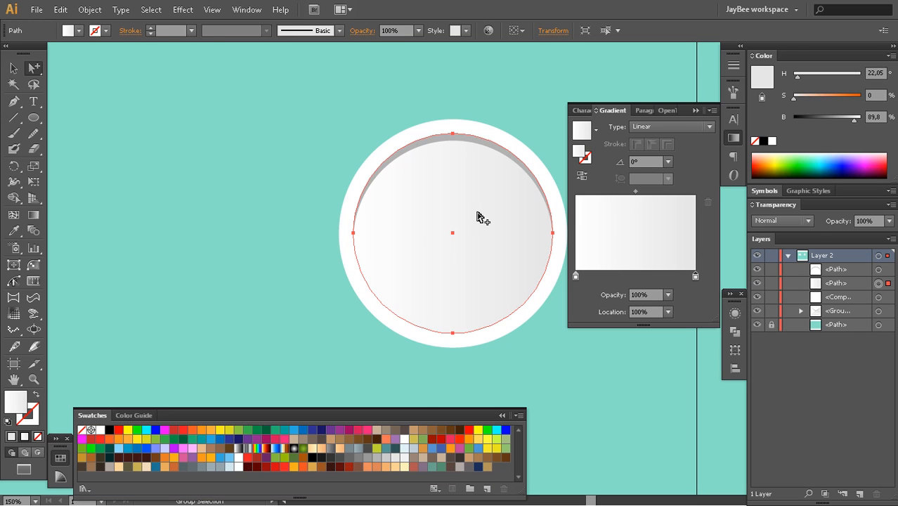
Redirect the face gradient vertically at -90°, white at the top and light grey at the bottom, and deselect the circle
key("g")
left_click_drag(456, 148, 455, 330)
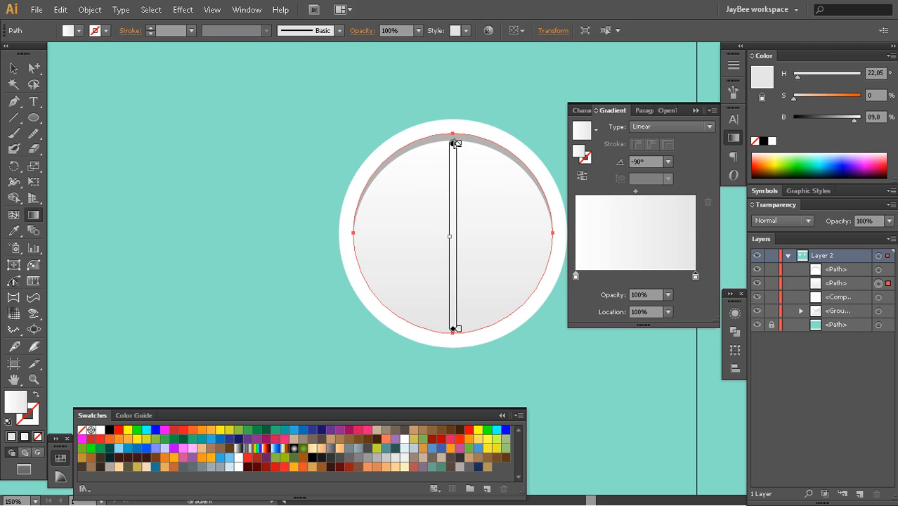
left_click(735, 139)
key("z")
left_click(481, 235, "alt")
key("a")
left_click(531, 75)
Compare the gradient face with the finished clock artwork
key("space")
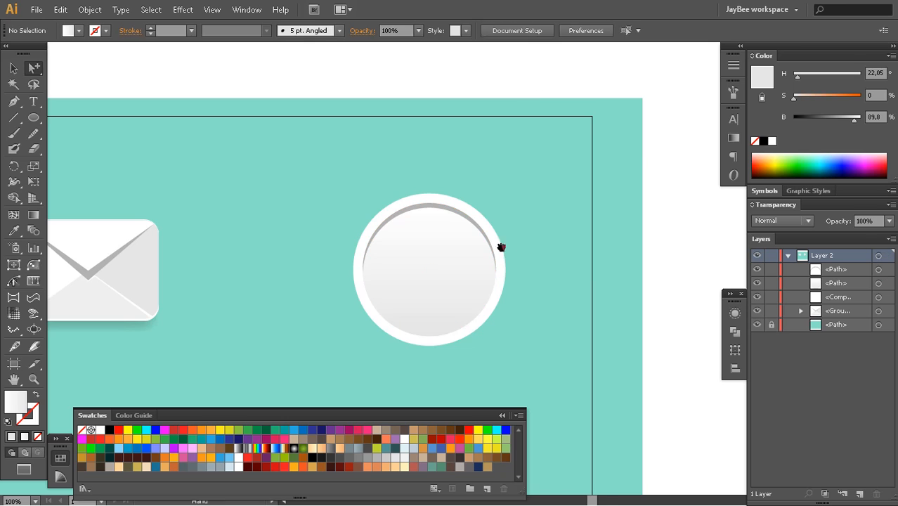
left_click_drag(501, 247, 529, 175)
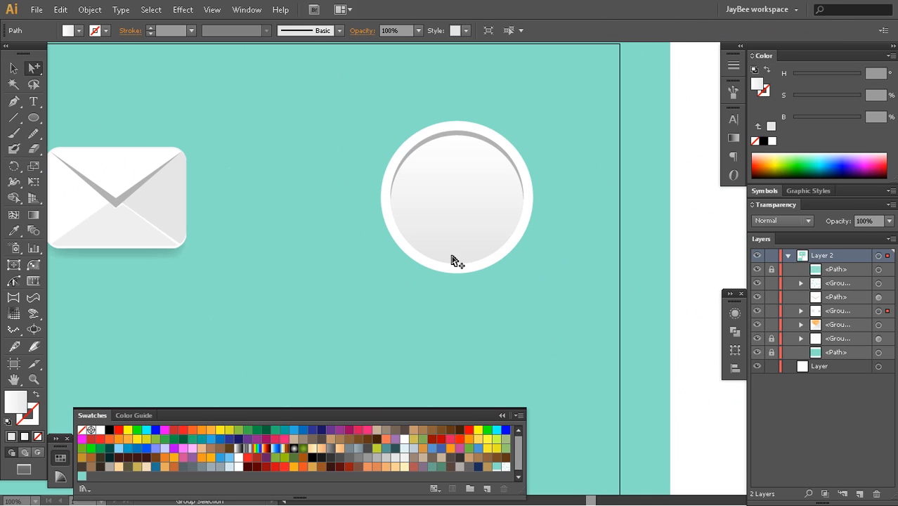
key("z")
left_click(463, 251)
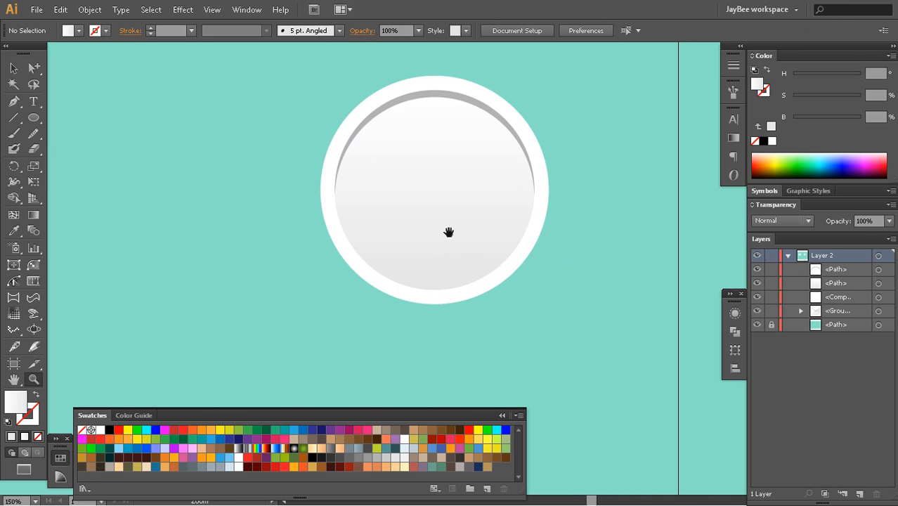
key("a")
left_click(458, 219)
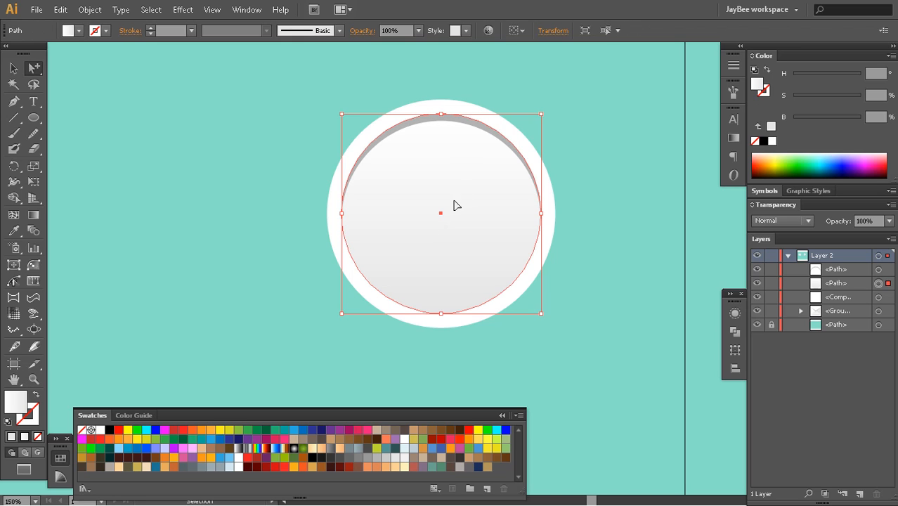
key("m")
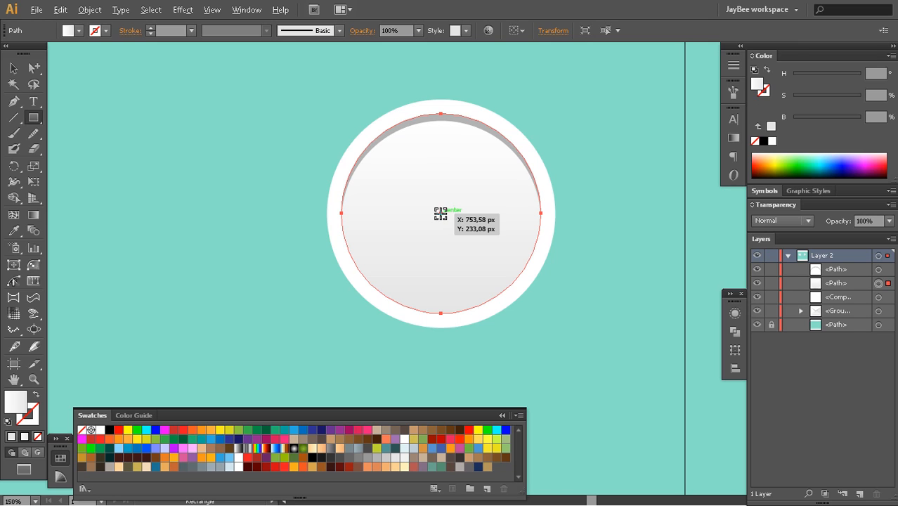
key("l")
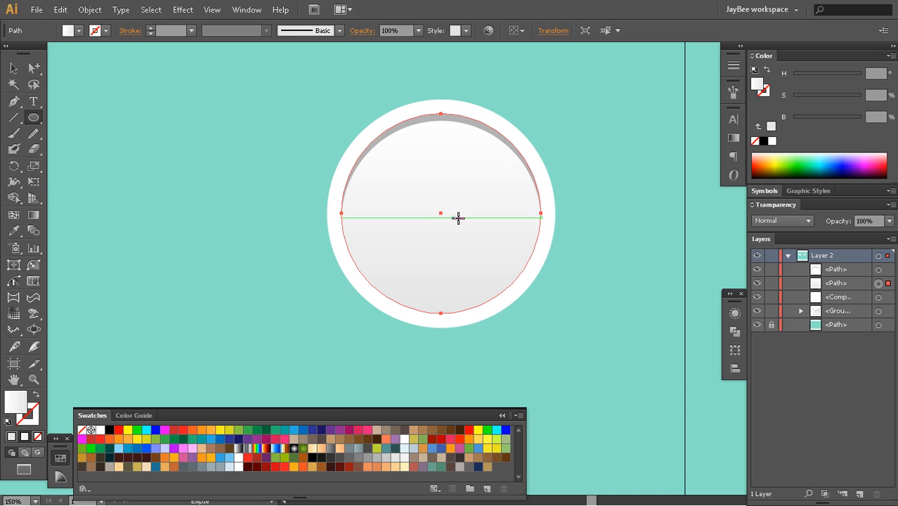
key("z")
left_click(479, 210, "alt")
left_click_drag(460, 214, 280, 171)
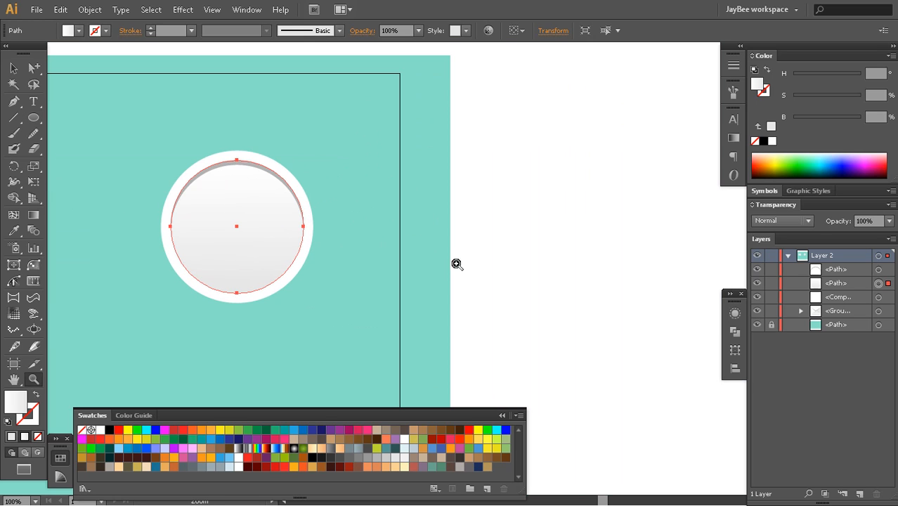
key("ctrl+shift+a")
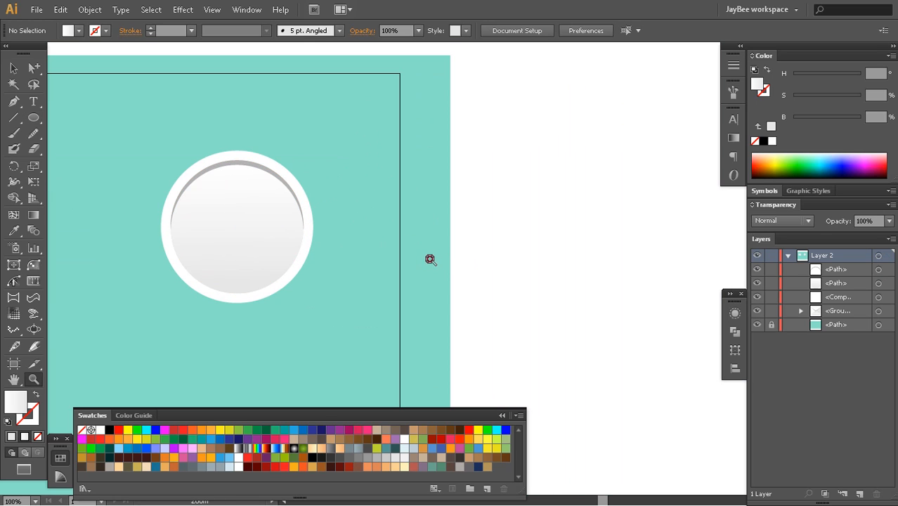
Draw a trial ellipse from corner to corner on the empty area beside the artboard, and undo it
key("a")
left_click_drag(500, 264, 418, 267)
left_click(37, 121, "alt")
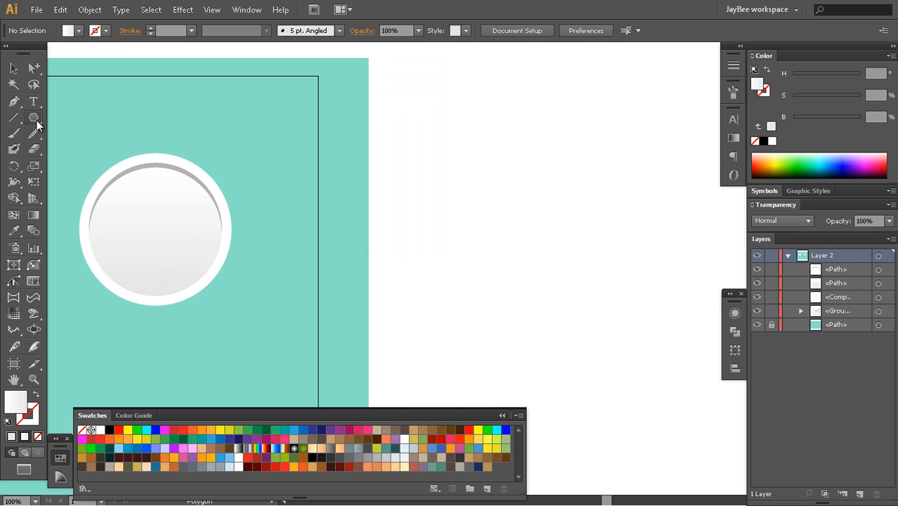
left_click(37, 121, "alt")
left_click_drag(450, 225, 385, 224)
left_click_drag(410, 189, 531, 295)
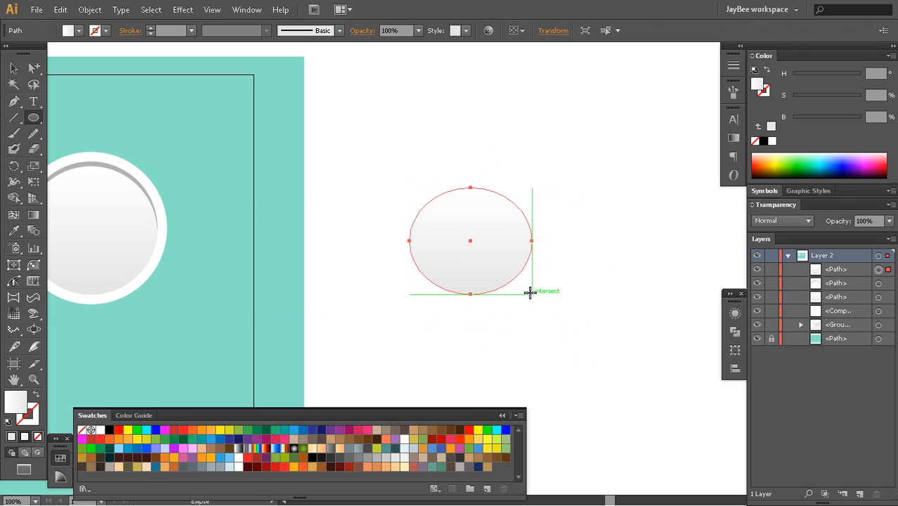
key("ctrl+z")
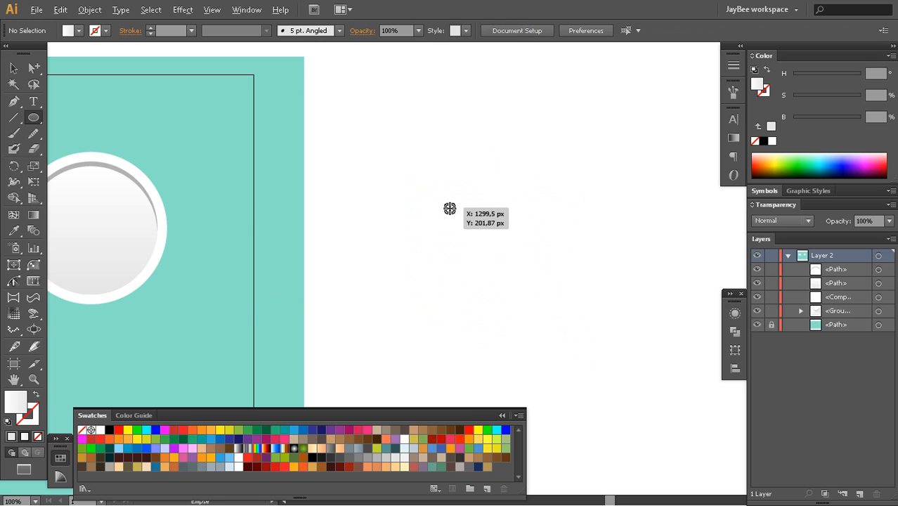
Draw a trial circle outward from its centre beside the artboard, and delete it
left_click_drag(448, 204, 503, 261)
key("a")
left_click_drag(464, 283, 580, 253)
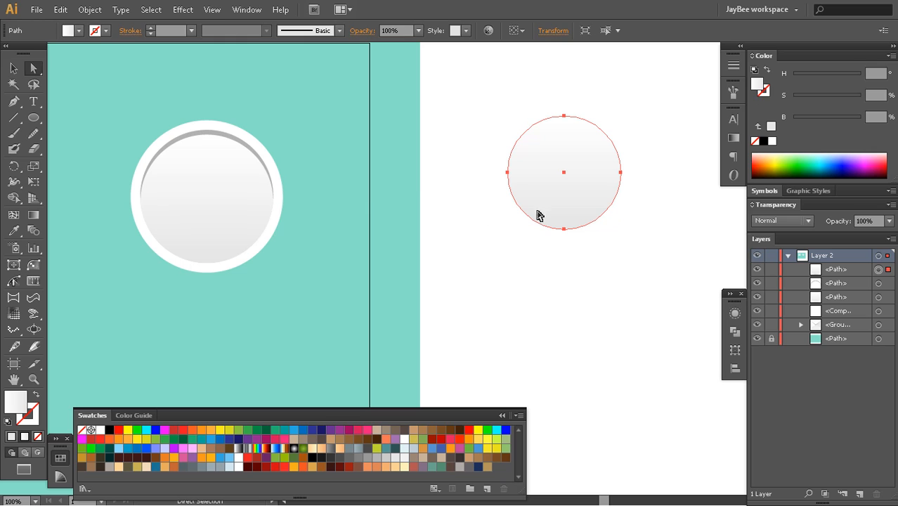
key("Delete")
Draw a small gradient-filled circle outward from the exact centre of the clock face, and hide the selection edges
left_click_drag(322, 243, 455, 194)
key("z")
left_click(361, 236)
left_click(436, 243)
key("ctrl+minus")
key("a")
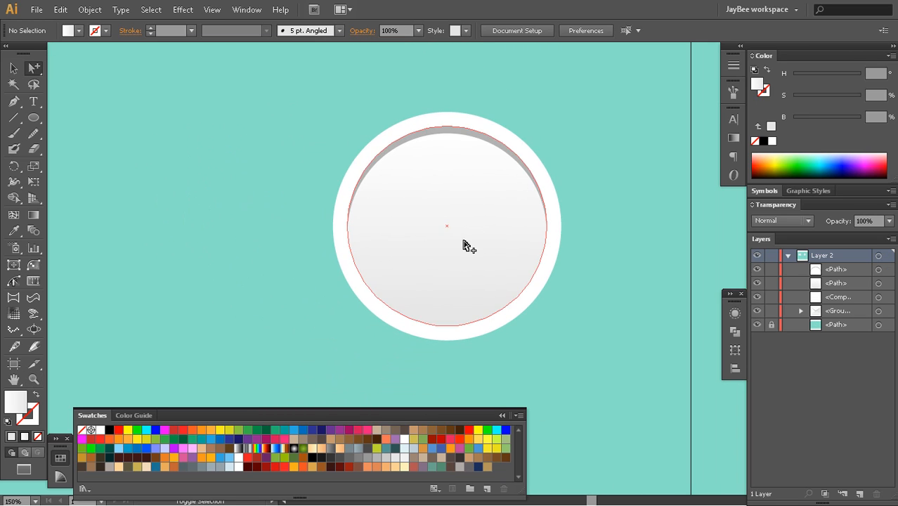
left_click(462, 245, "alt")
key("l")
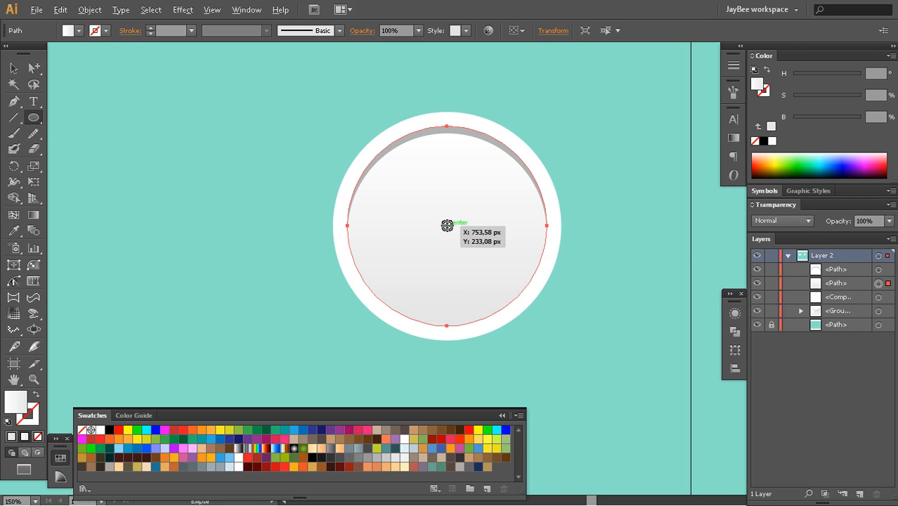
left_click(211, 10)
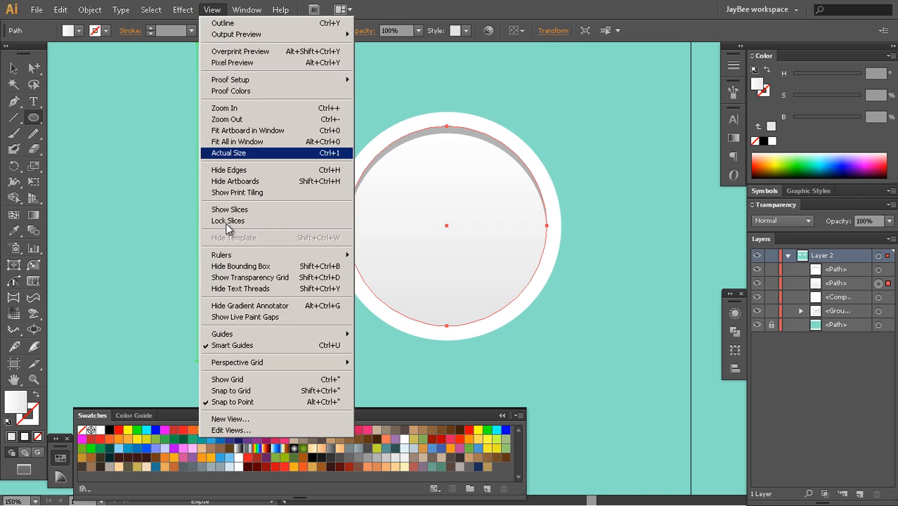
left_click(679, 27)
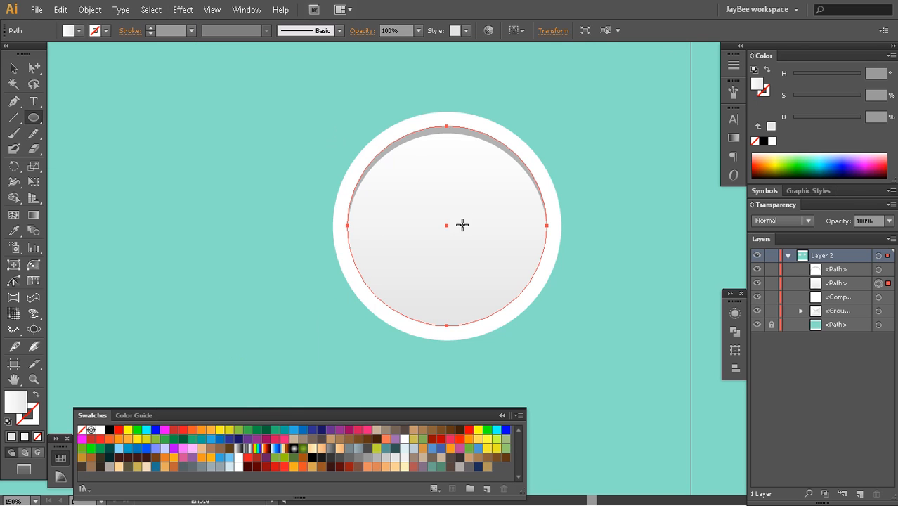
left_click_drag(446, 224, 459, 250)
key("ctrl+h")
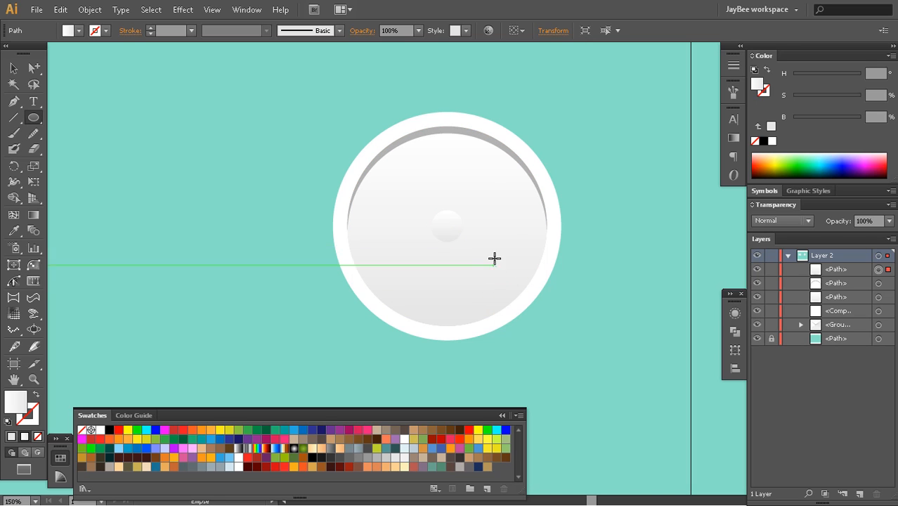
Fill the clock's small centre circle with the grey sampled from the inner shadow, and deselect it
key("i")
left_click(549, 195)
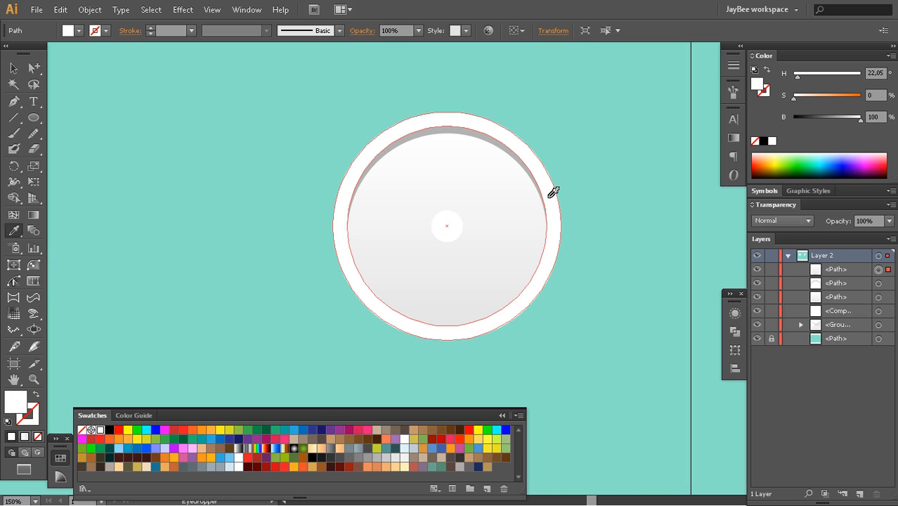
left_click(486, 140)
key("z")
left_click(485, 272, "alt")
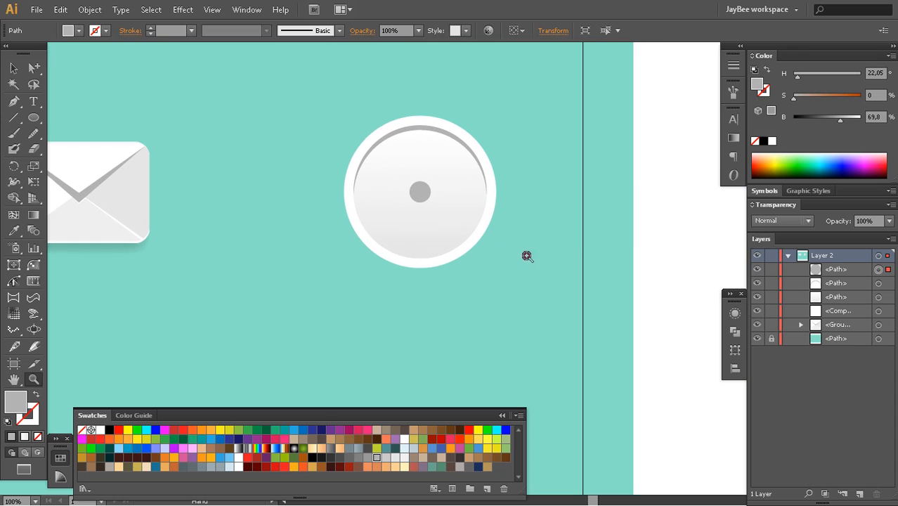
key("a")
left_click(641, 236)
key("z")
left_click(441, 242)
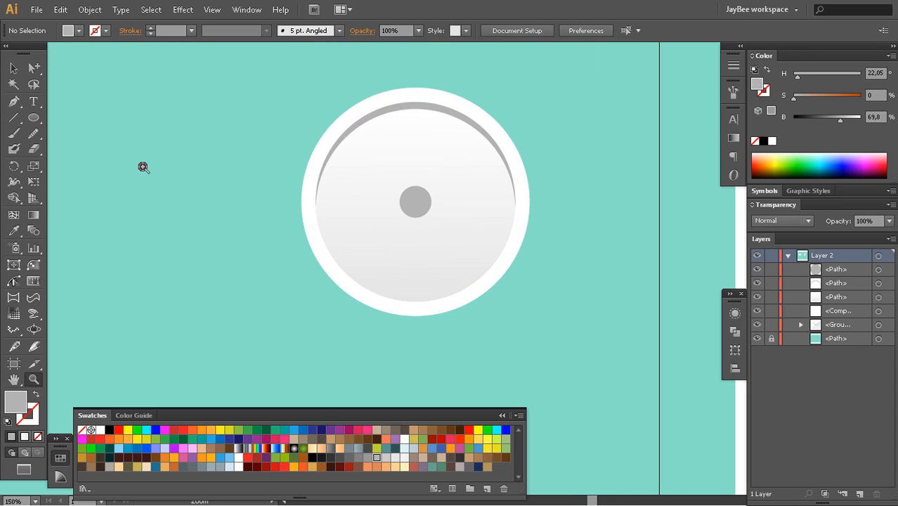
Draw a vertical rounded-rectangle hand about 62 px long and 11 px wide downward from the hub, filled dark grey
left_click(33, 118)
left_click(34, 118, "alt")
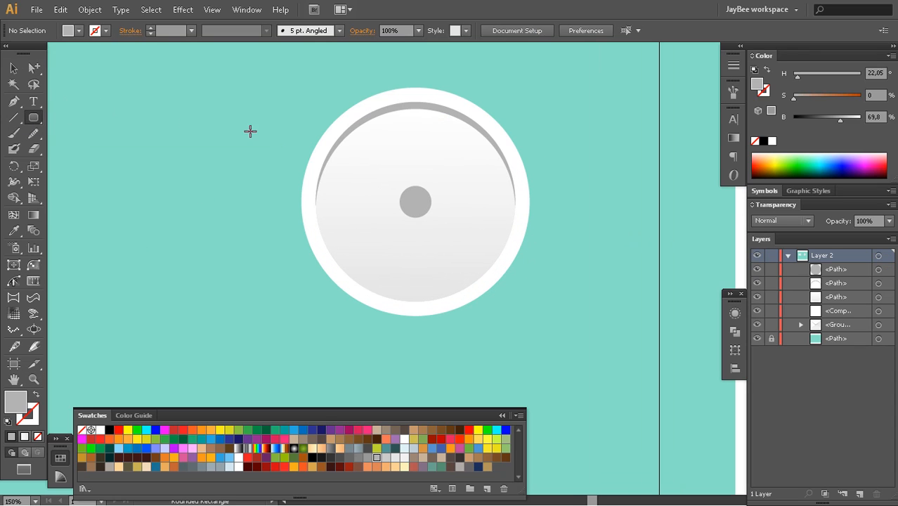
left_click_drag(410, 205, 421, 267)
key("a")
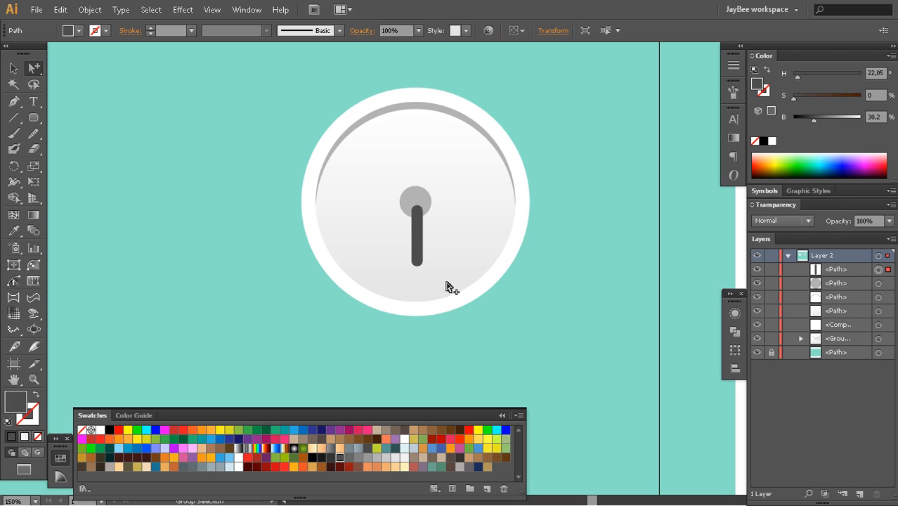
Move the vertical hand behind the grey hub and centre it horizontally beneath it
key("Delete")
left_click(423, 211)
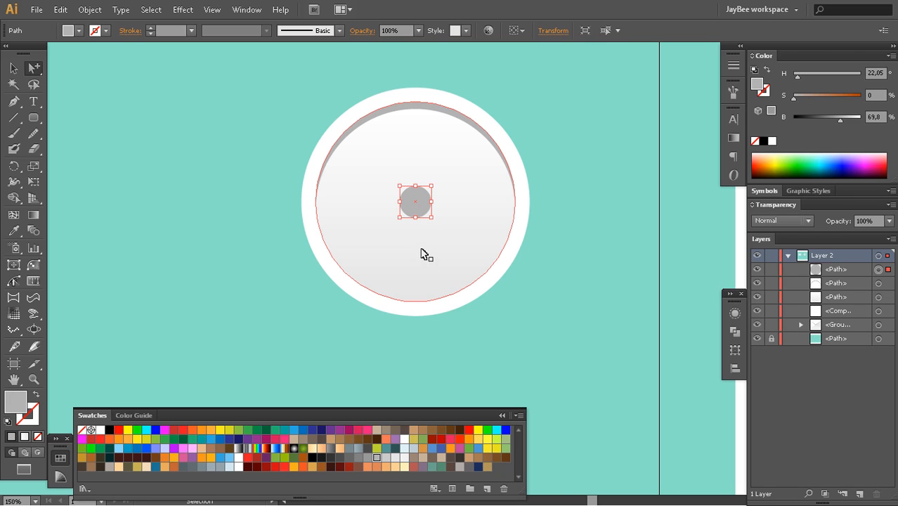
key("ctrl+z")
mouse_move(421, 256)
left_mouse_down()
mouse_move(420, 266)
mouse_move(415, 261)
left_mouse_up()
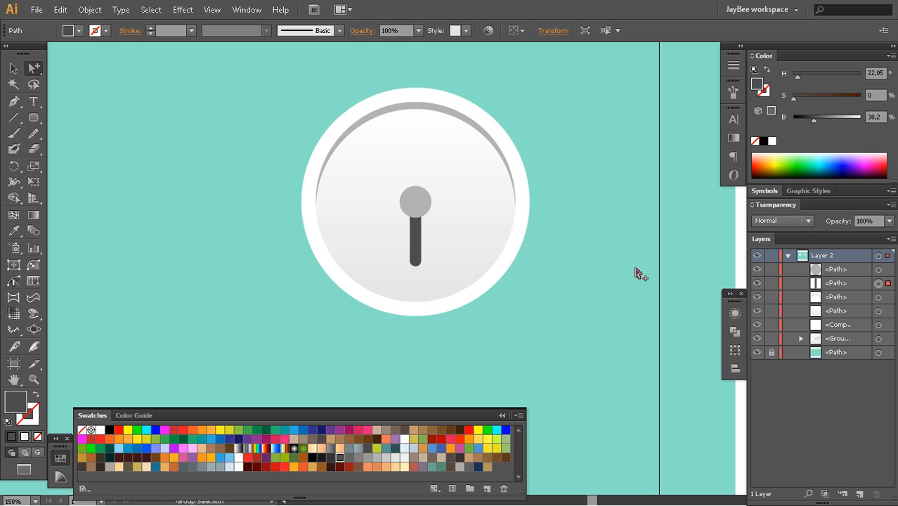
Rotate a copy of the vertical hand about its hub end until it points horizontally to nine o'clock
key("z")
left_click(442, 256)
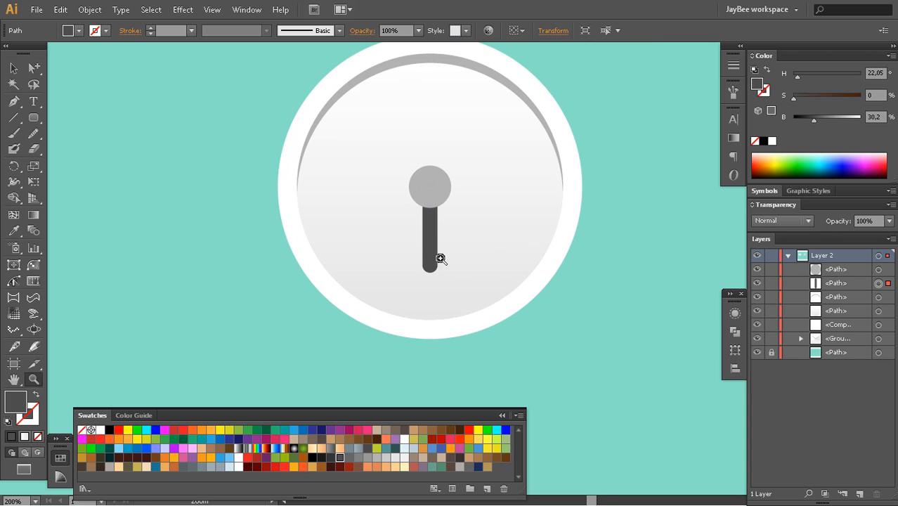
left_click(442, 257)
left_click(445, 255, "alt")
scroll(445, 254, "up", 2)
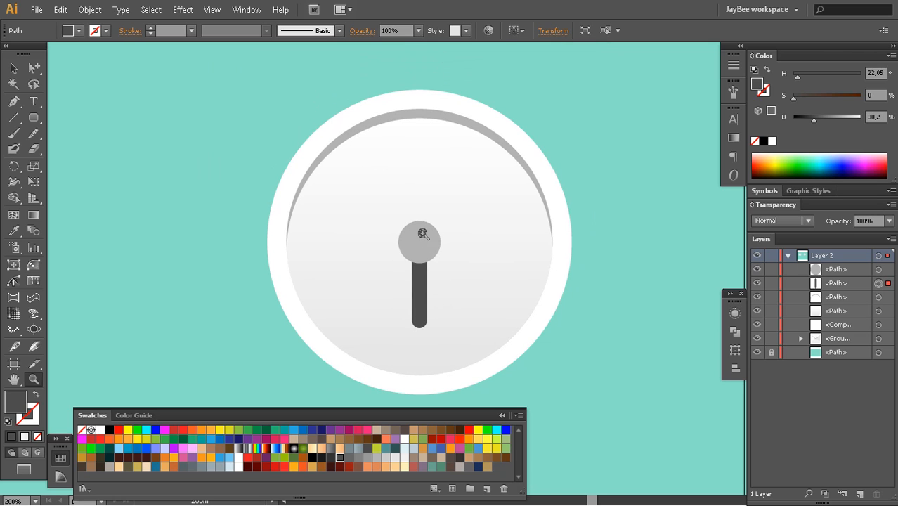
key("ctrl+h")
key("r")
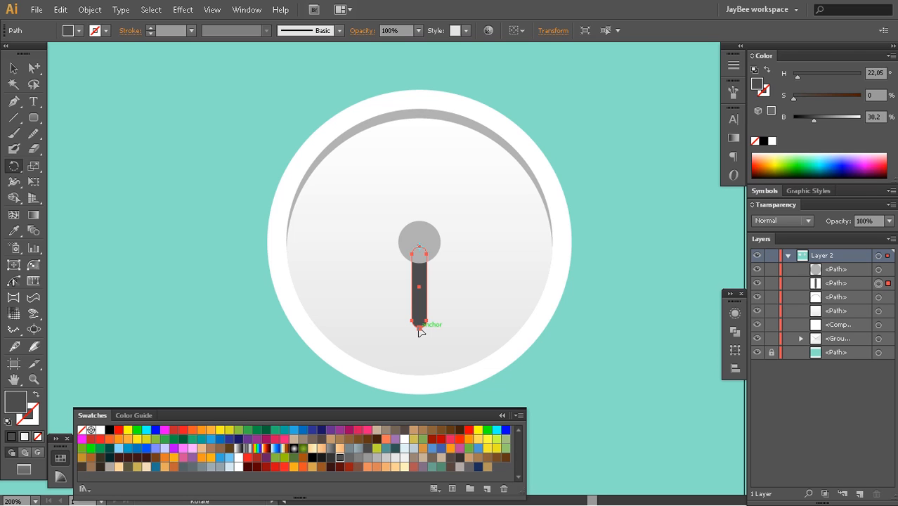
left_click_drag(421, 332, 363, 213)
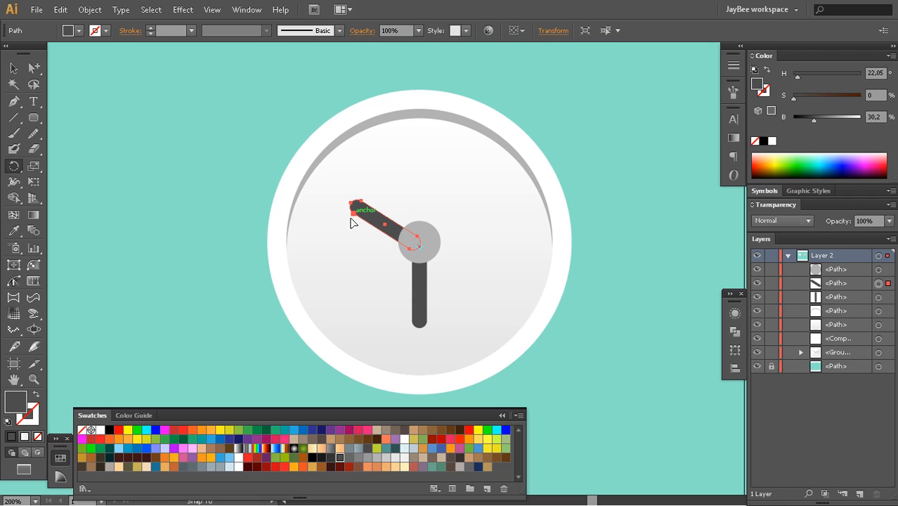
left_click_drag(353, 223, 344, 259)
key("a")
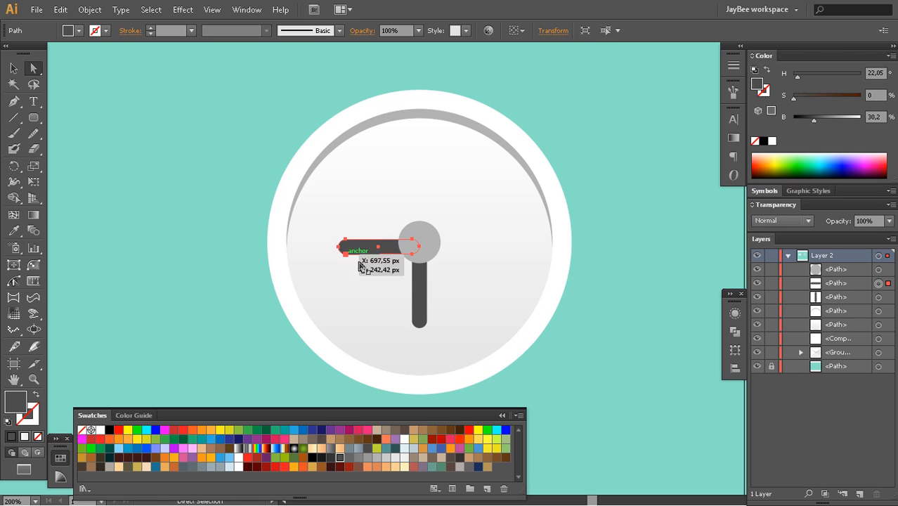
Lengthen the horizontal hand by shifting only its outer rounded end's anchor points toward the edge of the face
left_click(415, 295)
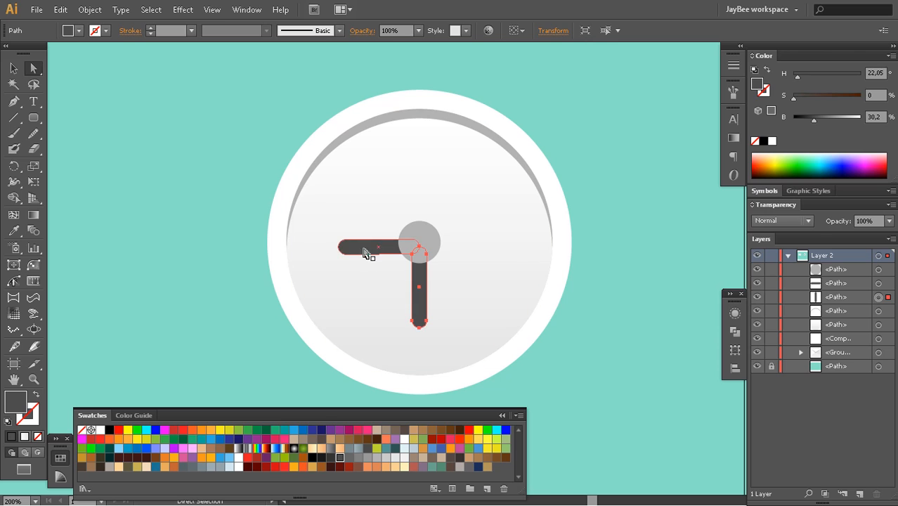
left_click(341, 251)
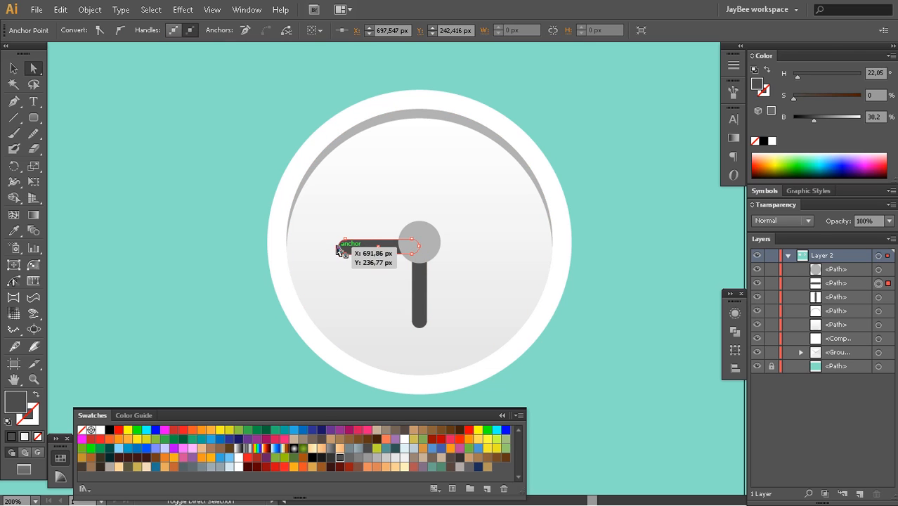
left_click_drag(338, 251, 344, 242)
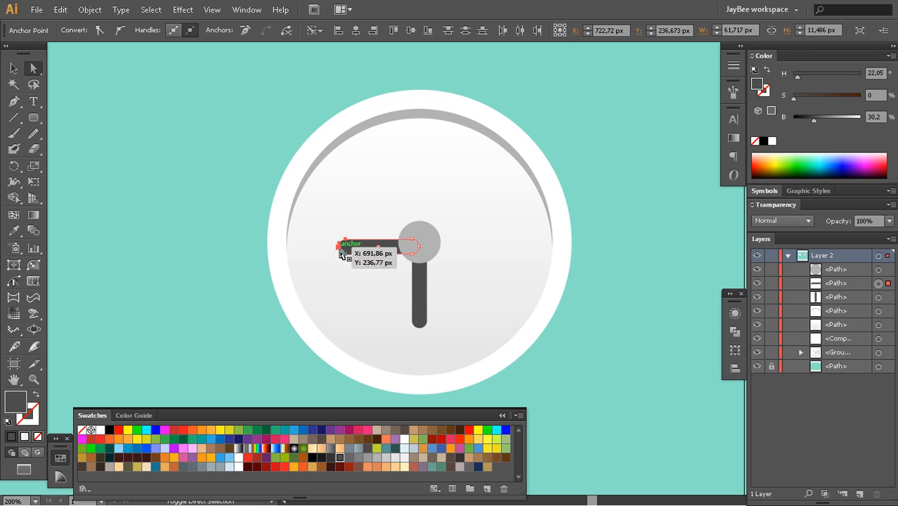
left_click_drag(345, 256, 314, 247)
left_click(236, 313)
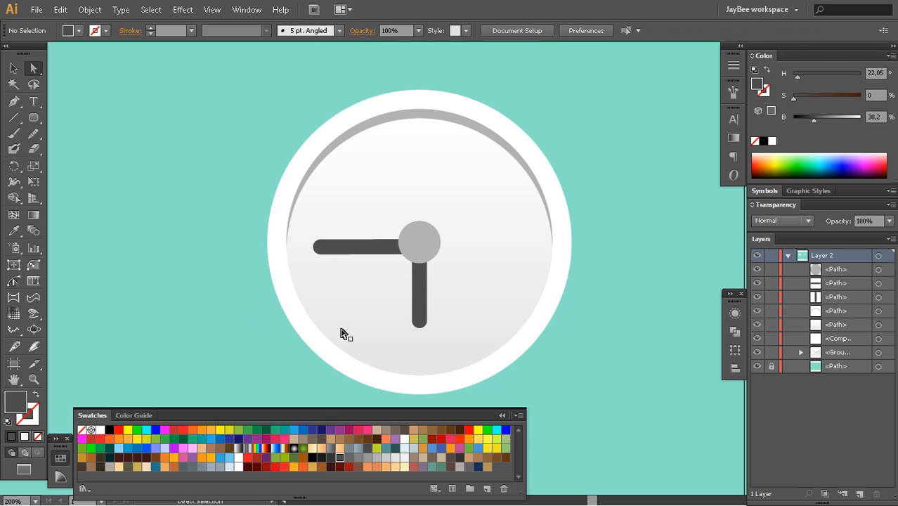
Make the horizontal hand thinner than the vertical one and centre it vertically on the hub
key("z")
left_click(408, 270)
key("v")
left_click(401, 267)
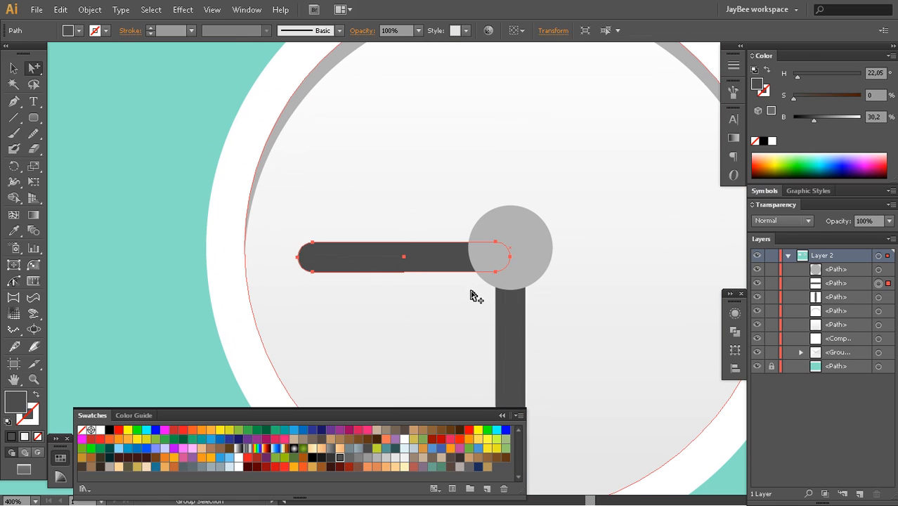
left_click_drag(404, 272, 418, 252)
key("a")
left_click_drag(292, 247, 346, 285)
key("ctrl+z")
left_click(292, 252)
left_click(292, 248)
key("ctrl+z")
key("ctrl+space")
left_click_drag(269, 153, 299, 153)
left_click(290, 241)
Deselect the artwork and examine both hands and the hub at different magnifications
key("z")
left_click(514, 271, "alt")
left_click(513, 271, "alt")
left_click(515, 271, "alt")
left_click(516, 271, "alt")
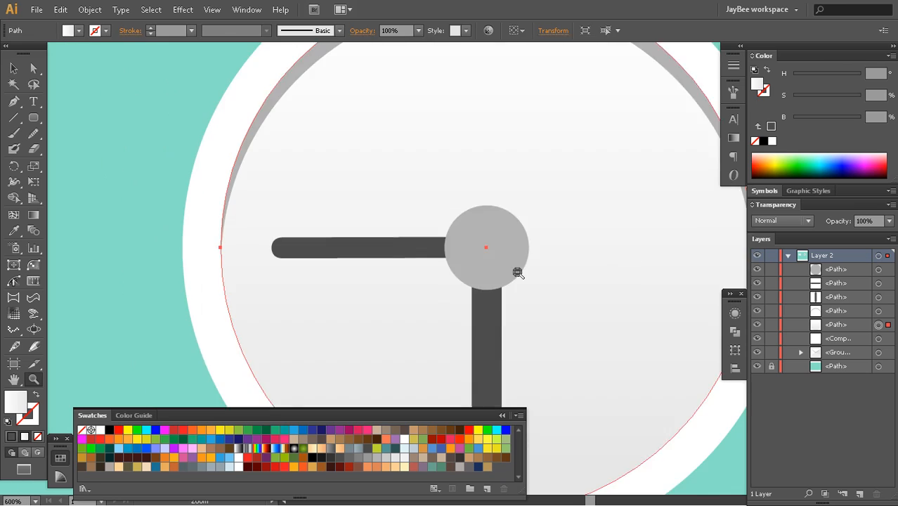
left_click(517, 271, "alt")
left_click(517, 272, "alt")
left_click_drag(502, 286, 513, 261)
key("a")
left_click(675, 215)
key("z")
left_click(405, 246)
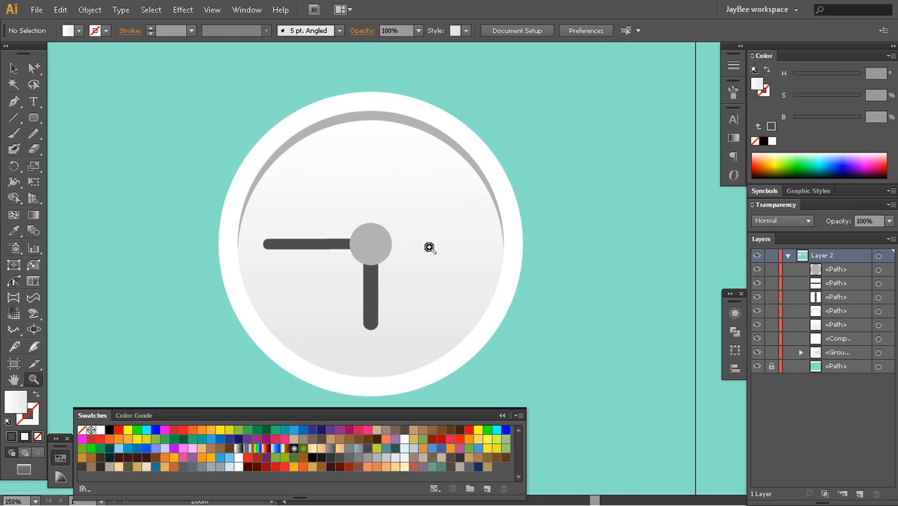
Draw a thin closed diagonal second hand from the hub toward two o'clock with the Pen tool, using the other hands' dark grey fill
left_click_drag(429, 248, 409, 238)
left_click_drag(416, 278, 385, 281)
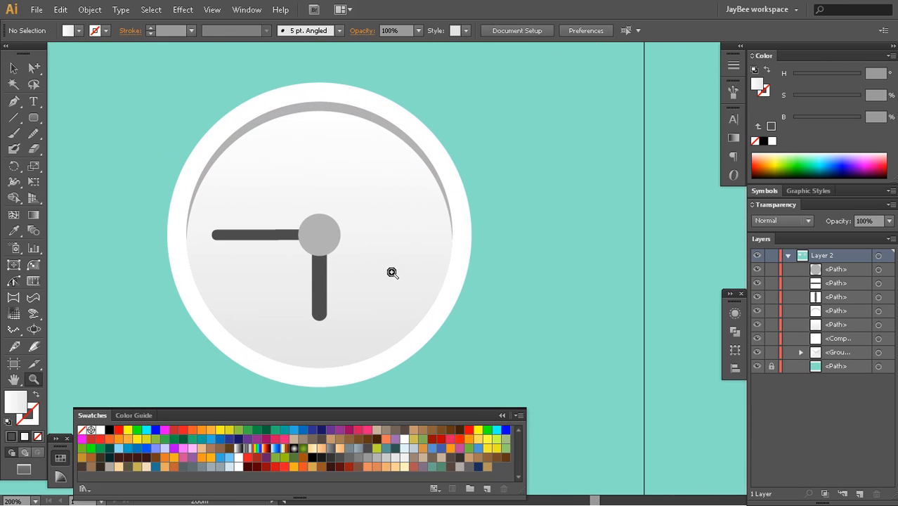
key("p")
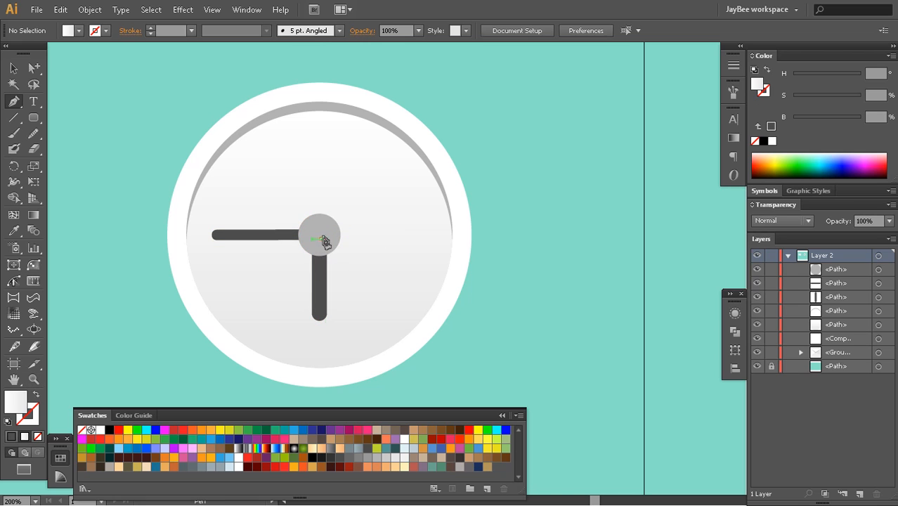
left_click(323, 241)
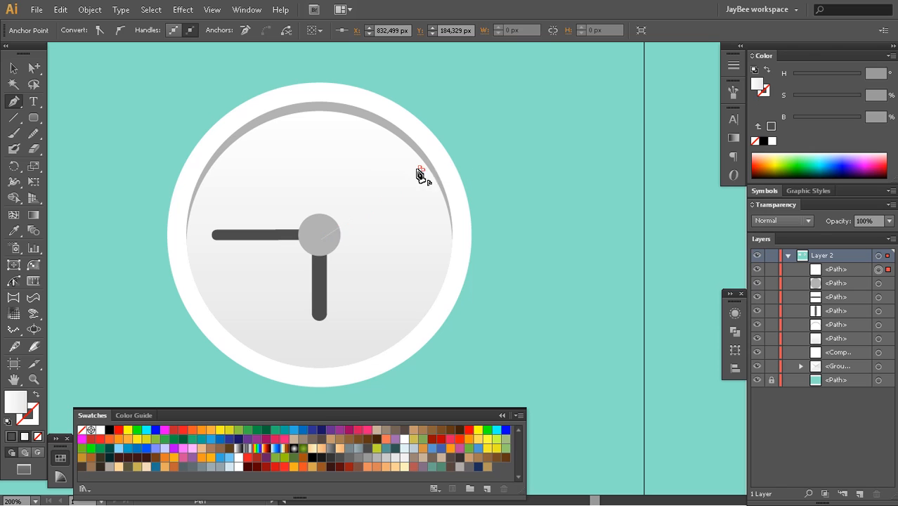
left_click_drag(321, 238, 337, 330)
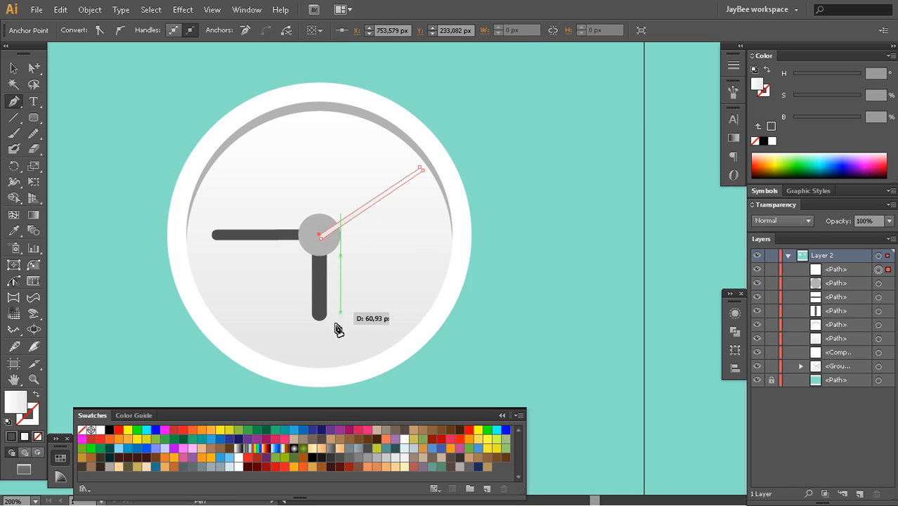
key("i")
left_click(320, 302)
Cut the thin diagonal hand and paste it directly in front of the vertical hand, behind the hub
key("a")
left_click_drag(504, 241, 444, 355)
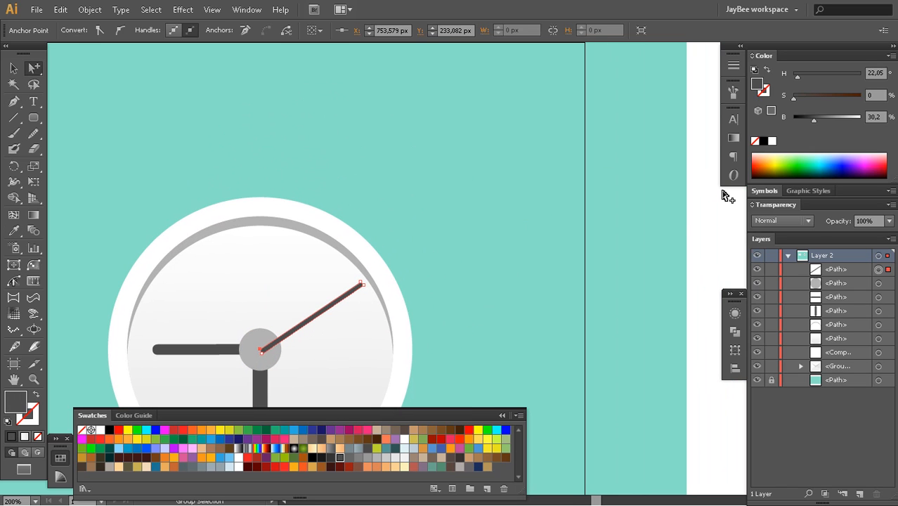
left_click(727, 197)
left_click_drag(397, 310, 445, 222)
left_click(359, 232)
key("Delete")
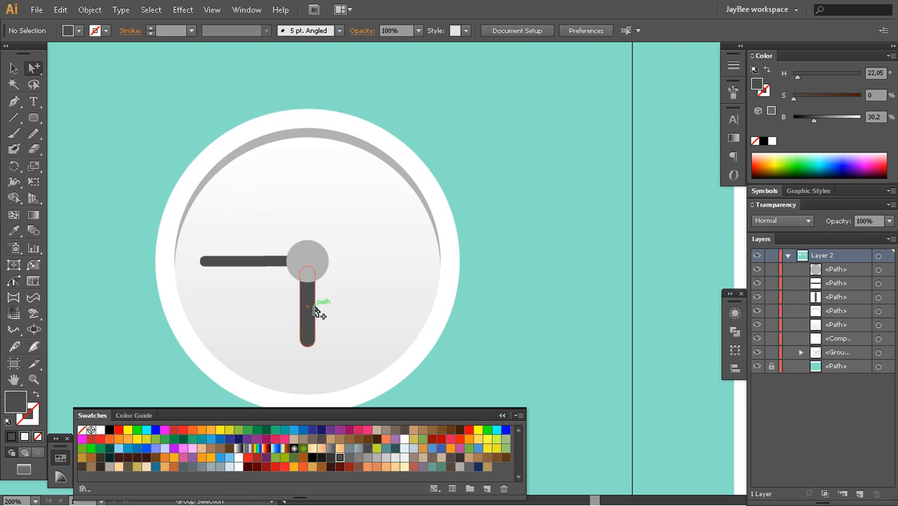
left_click(314, 307)
key("ctrl+z")
key("ctrl+alt+space")
left_click(414, 295, "ctrl+alt")
left_click(414, 295, "ctrl+alt")
left_click(581, 261)
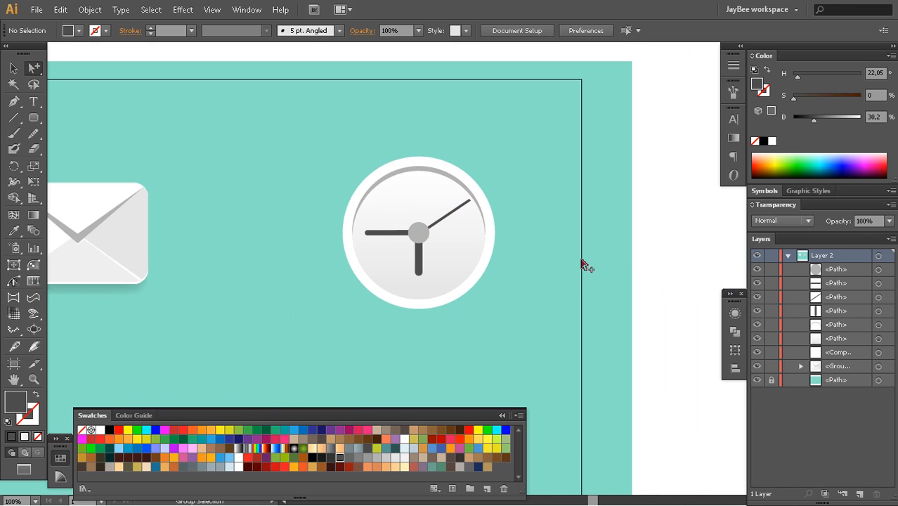
Paste a copy of the gradient face circle behind the white ring and nudge it down below the clock
key("z")
left_click(449, 276)
left_click_drag(420, 255, 418, 289)
left_click(403, 289, "alt")
left_click(403, 289, "alt")
left_click(456, 265)
left_click(456, 265)
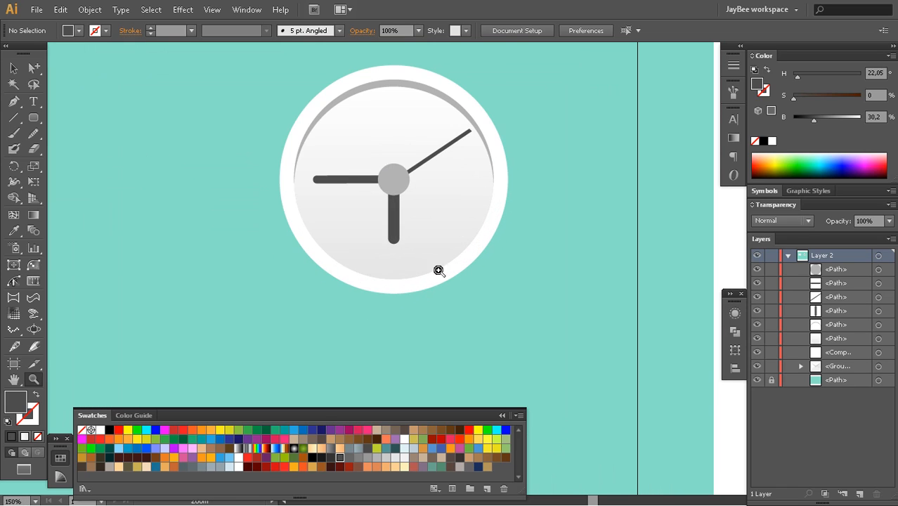
key("a")
left_click(465, 232)
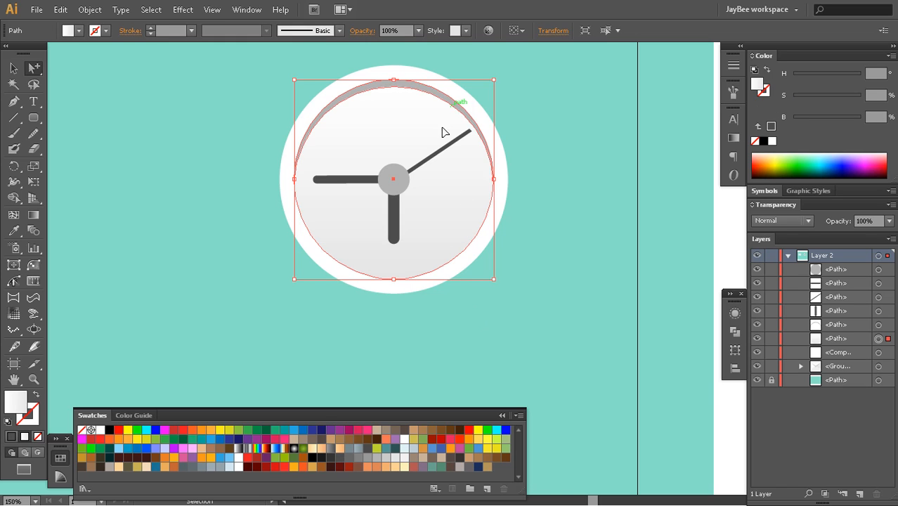
left_click(405, 292)
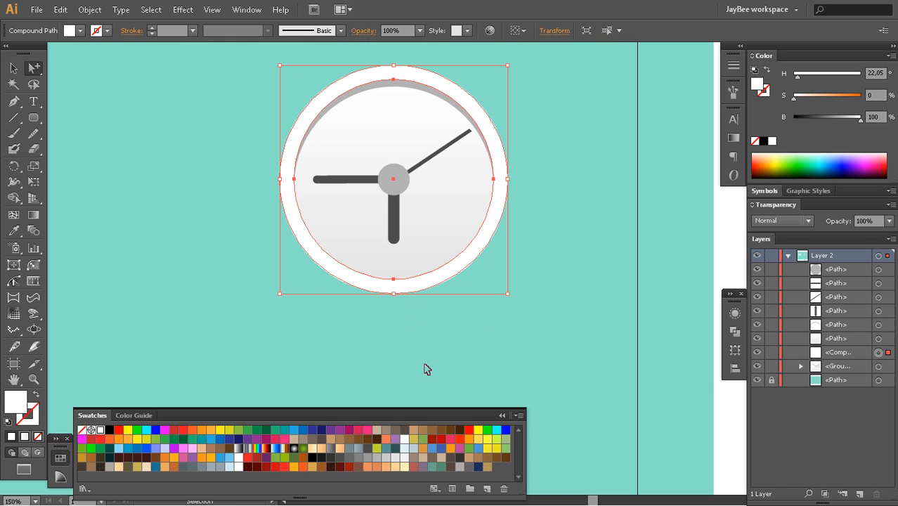
key("ctrl+b")
key("Down")
key("Down")
key("Down")
key("Down")
key("Down")
key("Down")
key("Down")
key("Down")
key("Down")
key("Down")
key("Down")
key("Down")
key("Down")
key("Down")
key("Down")
key("Down")
key("Down")
key("Down")
key("Down")
key("Down")
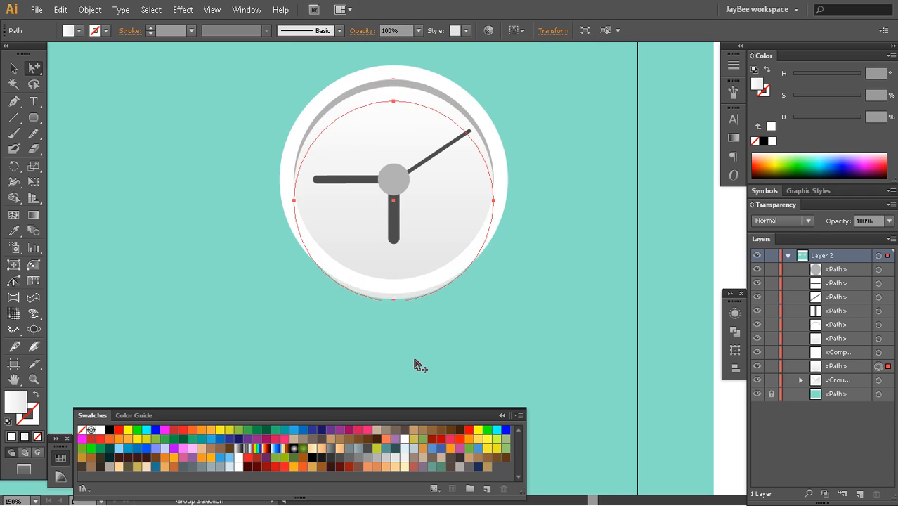
key("Down")
key("Down")
key("Down")
key("Down")
key("Down")
key("Down")
key("Down")
key("Down")
key("Down")
key("Down")
key("Down")
key("Down")
key("Down")
key("Down")
Enlarge the copied circle proportionally to the white ring's outer diameter and nudge it slightly up
key("v")
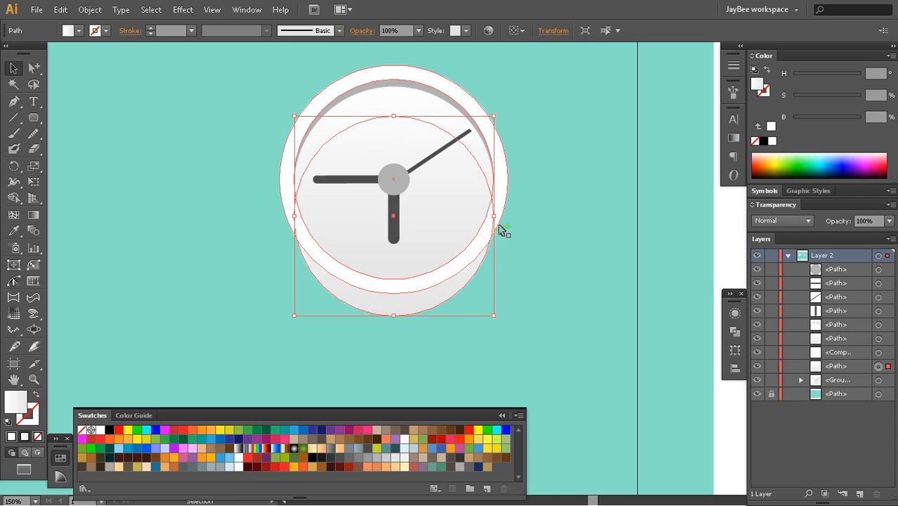
left_click_drag(493, 216, 508, 216)
key("a")
key("shift+Up")
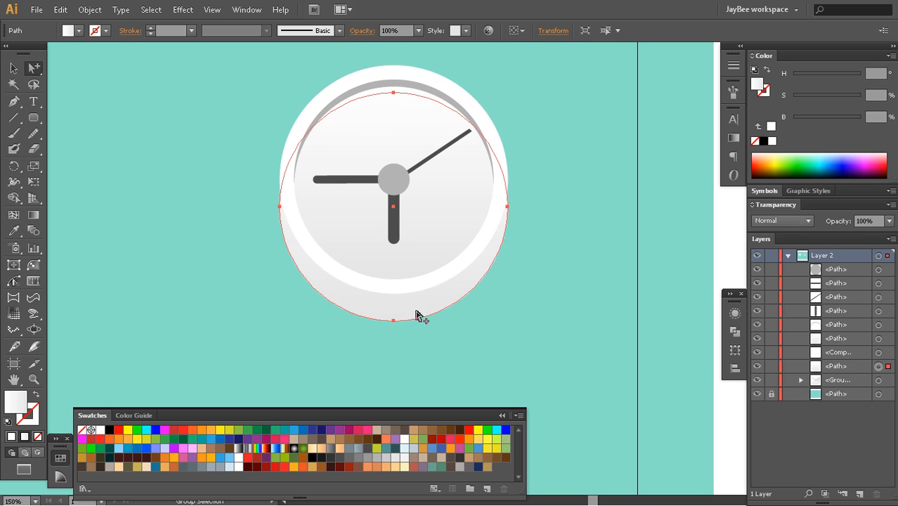
Apply the envelope shadow's fill and Multiply blending to the circle behind the clock, and hide the selection edges
key("u")
key("ctrl+s")
key("z")
left_click(407, 311, "alt")
left_click(407, 312, "alt")
left_click_drag(400, 317, 426, 331)
key("i")
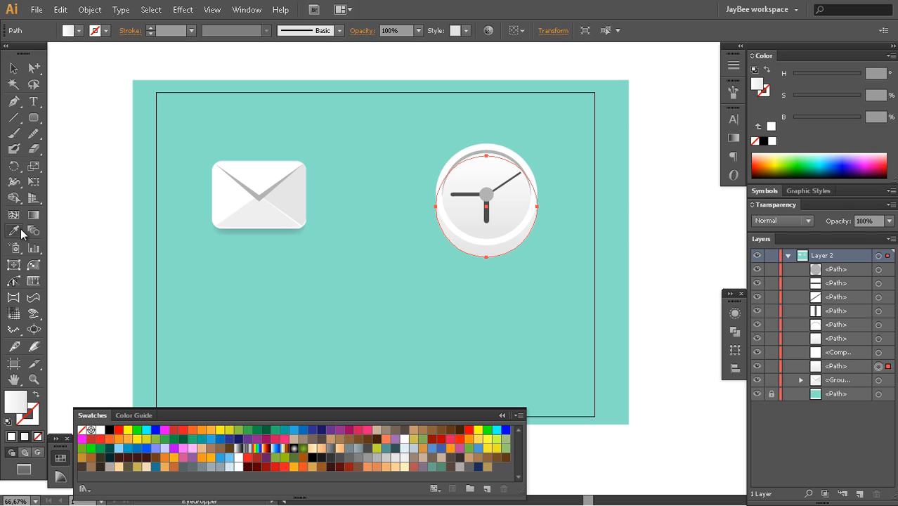
left_click(269, 232)
left_click(270, 233)
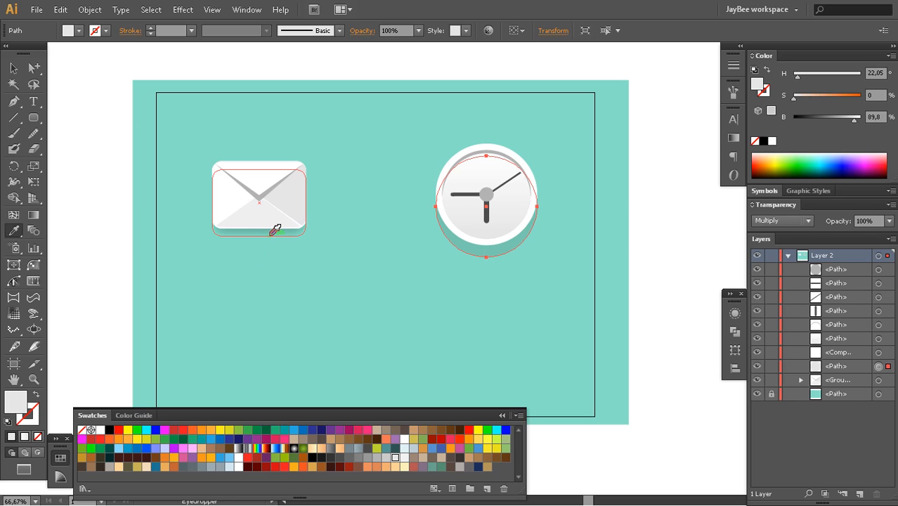
key("ctrl+h")
key("z")
left_click(474, 256)
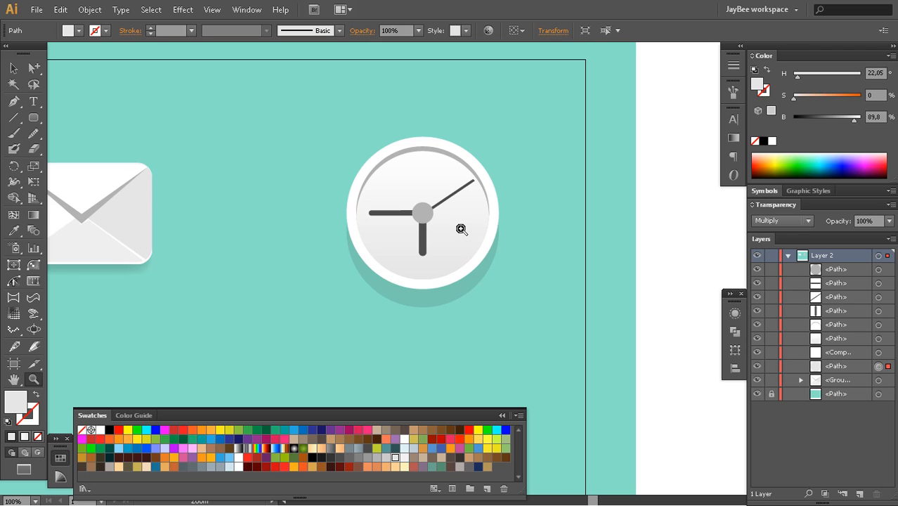
Apply a Feather effect with a 19 px radius to the shadow circle behind the clock
left_click_drag(423, 288, 455, 252)
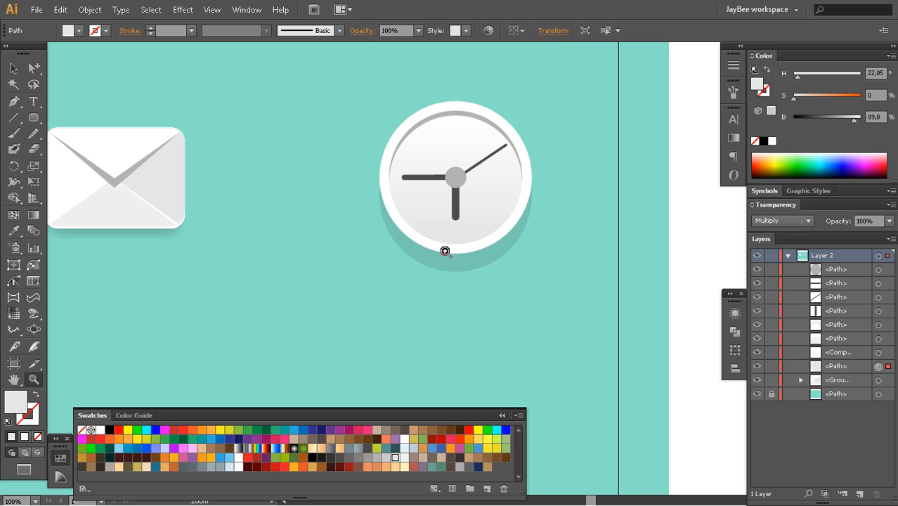
left_click_drag(378, 261, 371, 275)
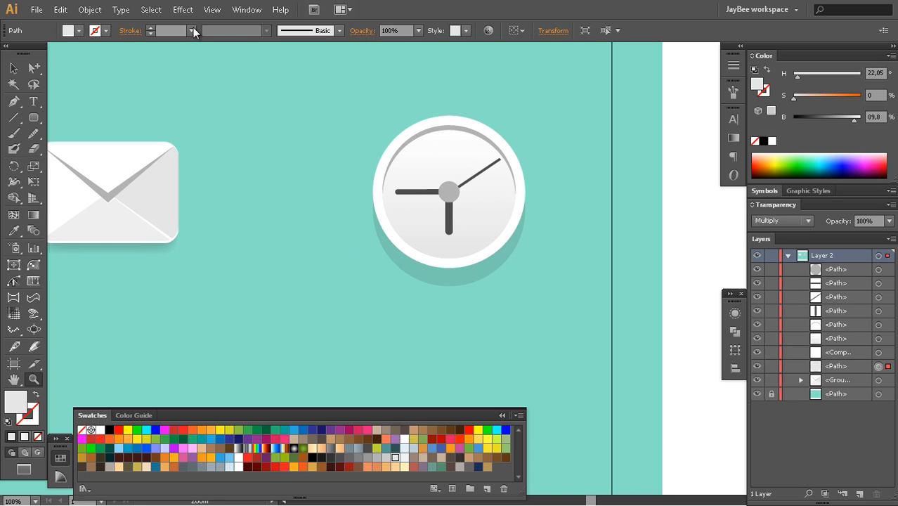
left_click(186, 14)
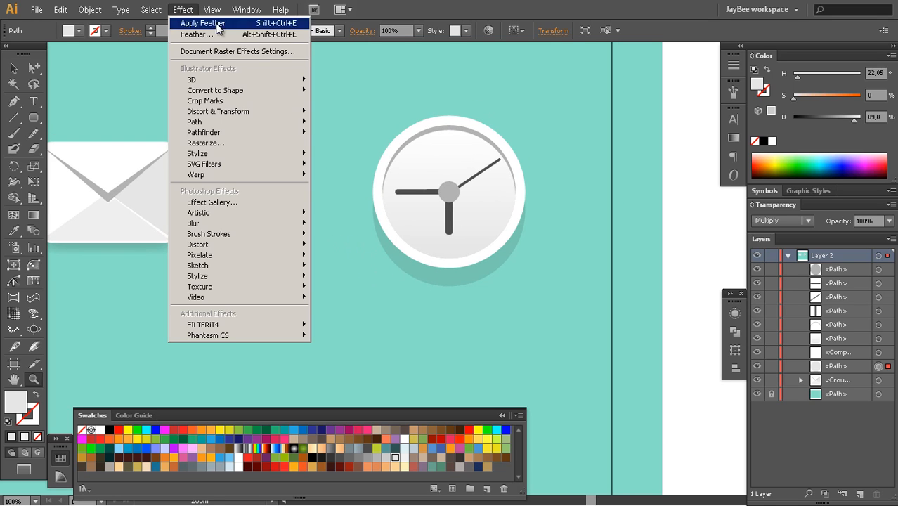
mouse_move(213, 153)
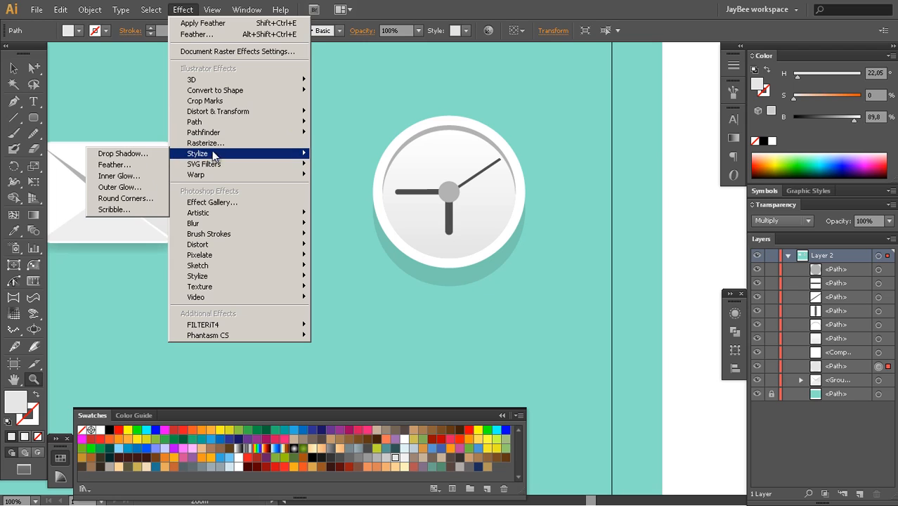
left_click(144, 167)
left_click(525, 246)
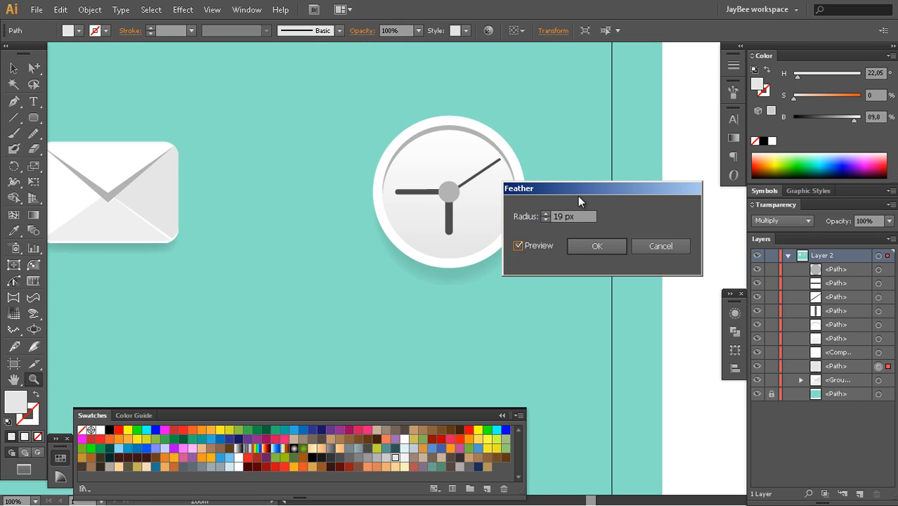
left_click(639, 234)
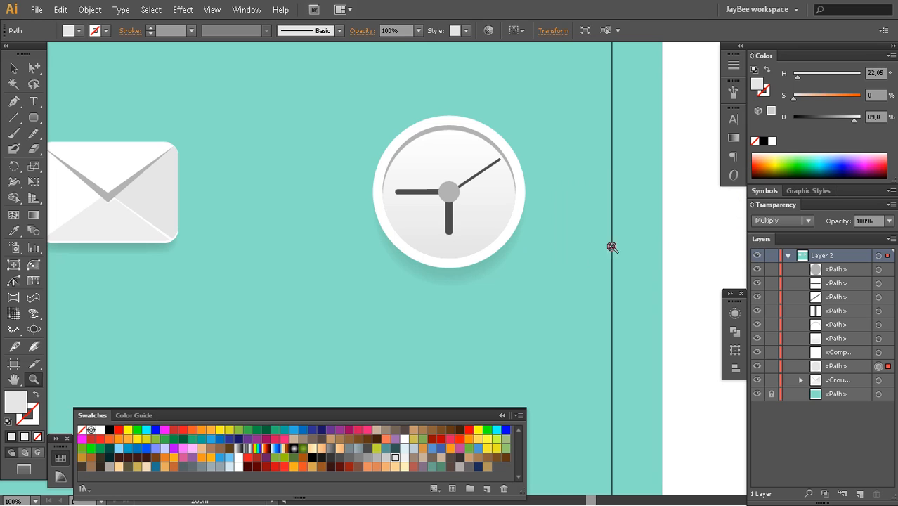
Paste a duplicate of the feathered clock shadow directly in front of the original
key("v")
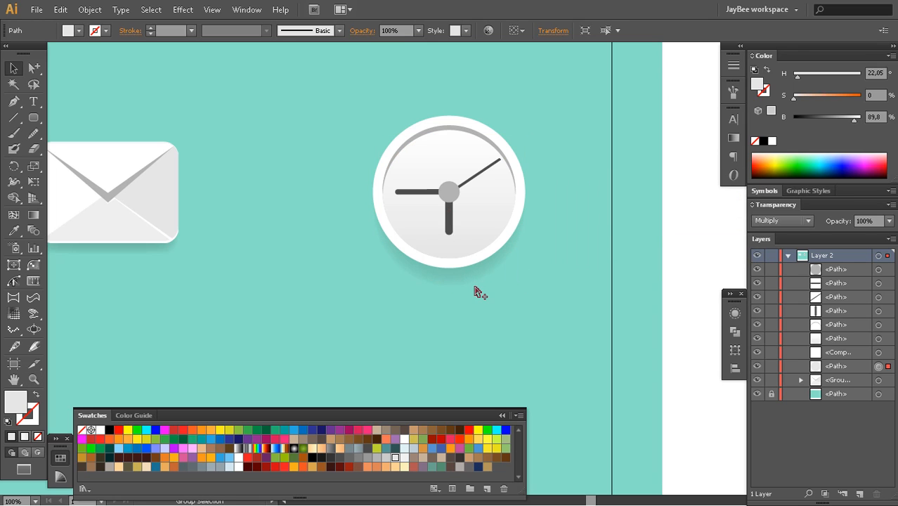
key("ctrl+c")
key("ctrl+f")
Inspect the clock's shadow beside the envelope and compare it with the clock in the finished reference artwork
key("z")
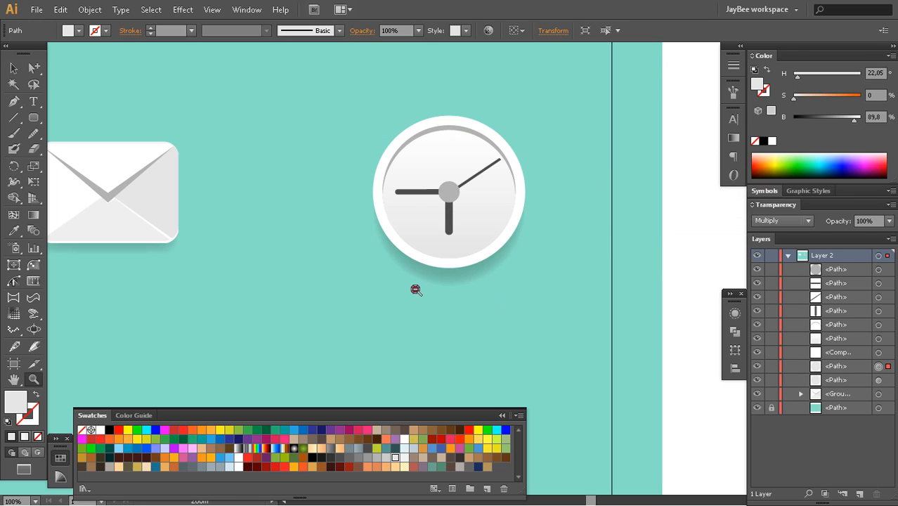
left_click(414, 287, "alt")
left_click_drag(389, 312, 438, 294)
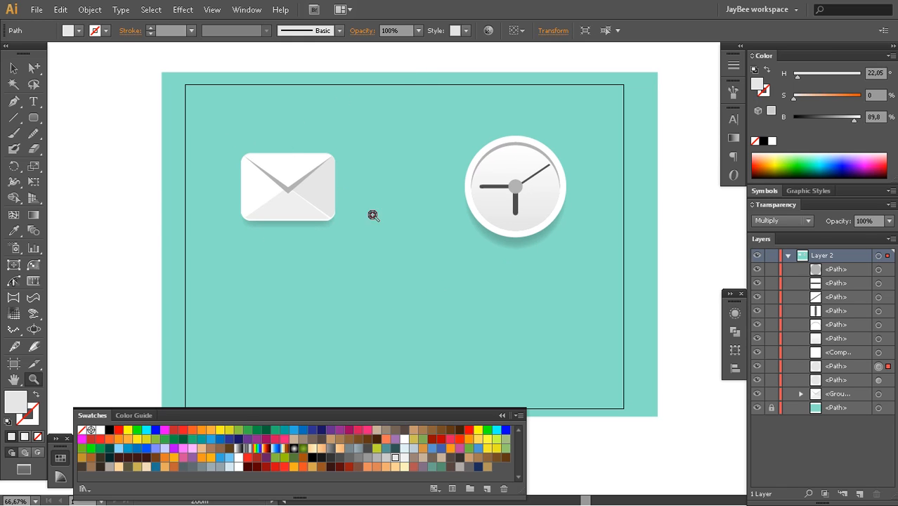
left_click(502, 225)
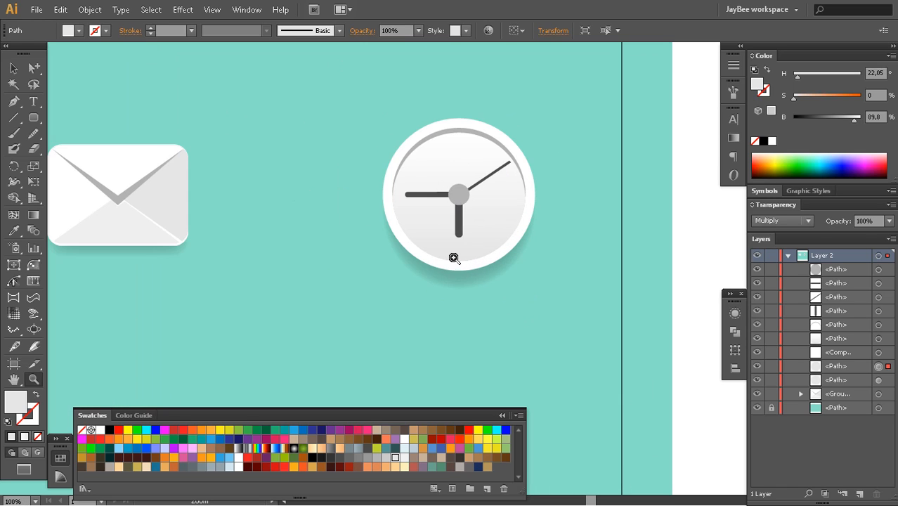
left_click(454, 258)
left_click(457, 251, "alt")
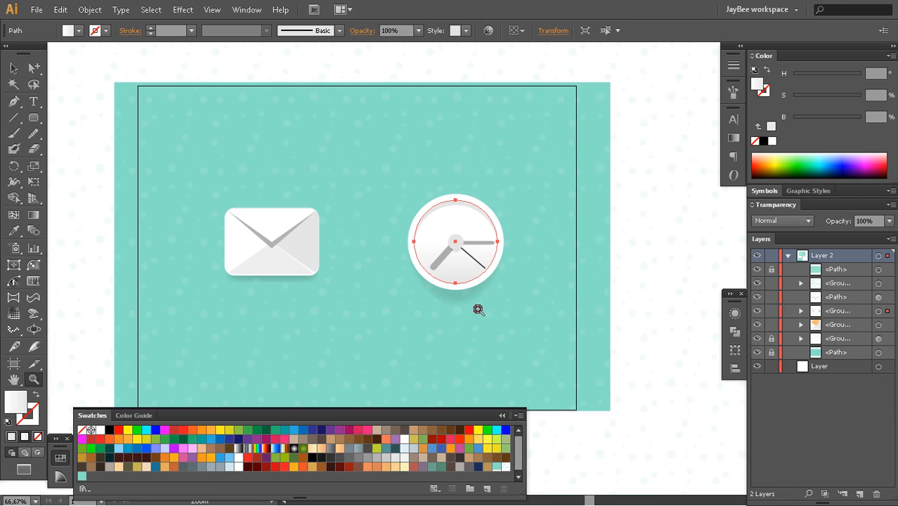
key("a")
left_click(636, 263)
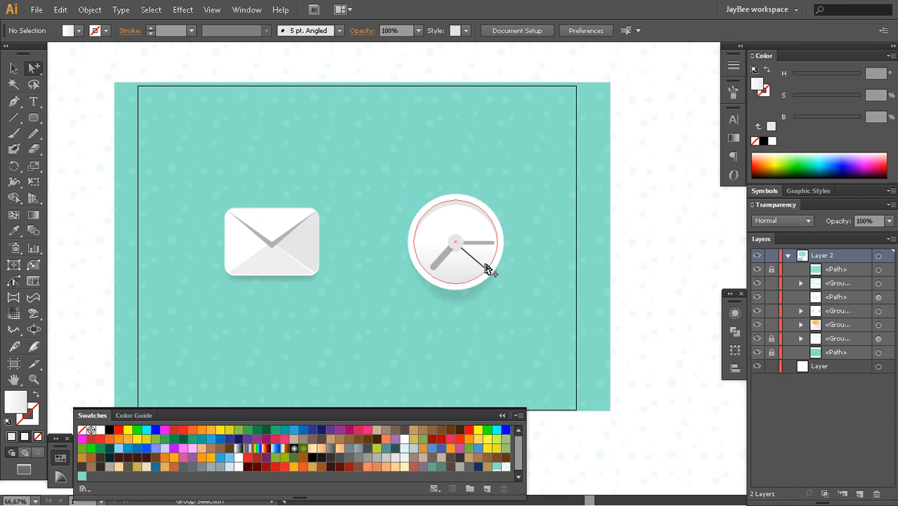
key("z")
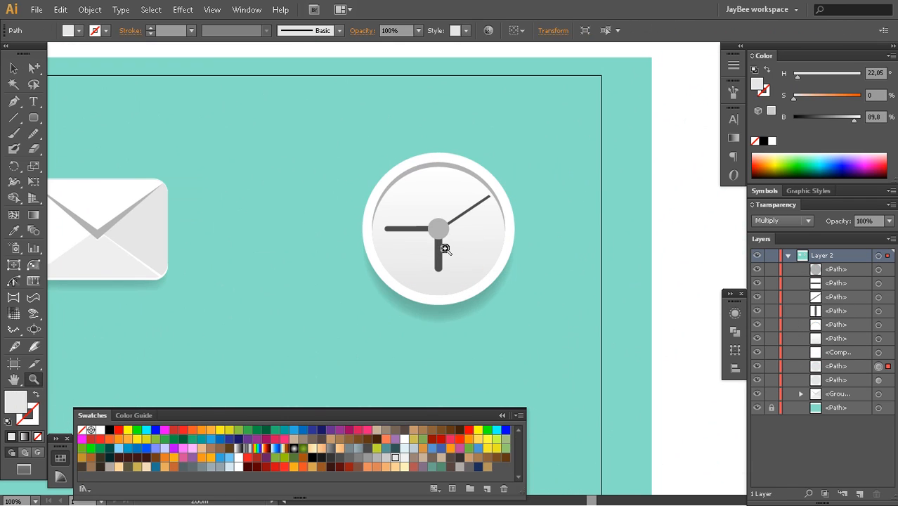
Recolor the clock's horizontal and vertical hands with the medium gray swatch of 50.2% brightness and deselect them
left_click(442, 256)
left_click_drag(451, 264, 451, 250)
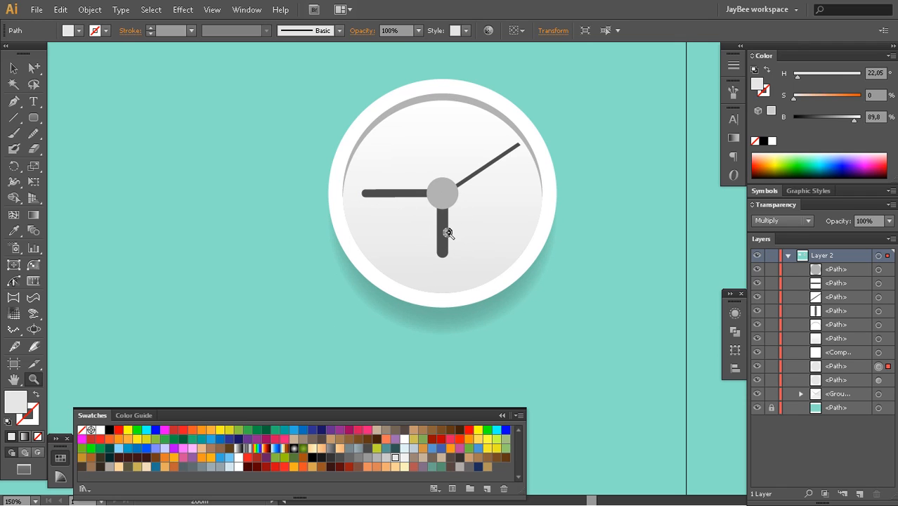
left_click(450, 234)
key("a")
left_click(438, 282)
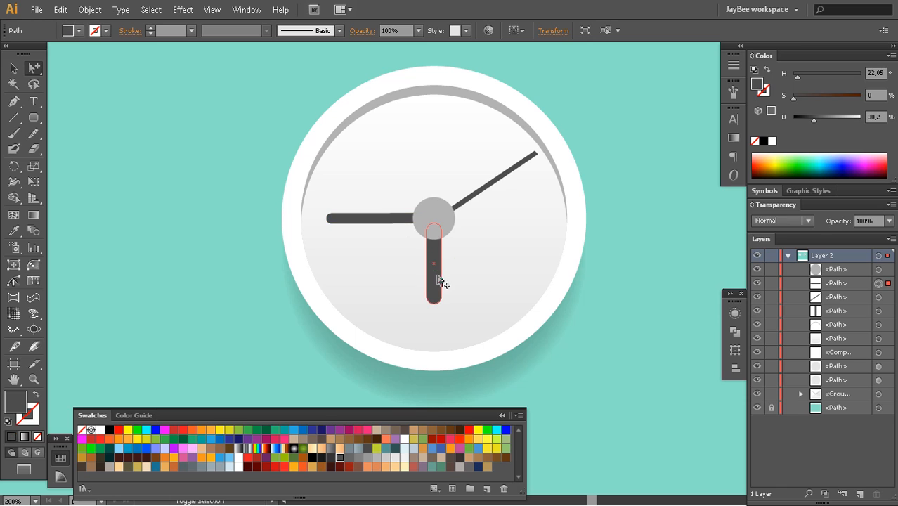
key("i")
left_click(480, 92)
key("z")
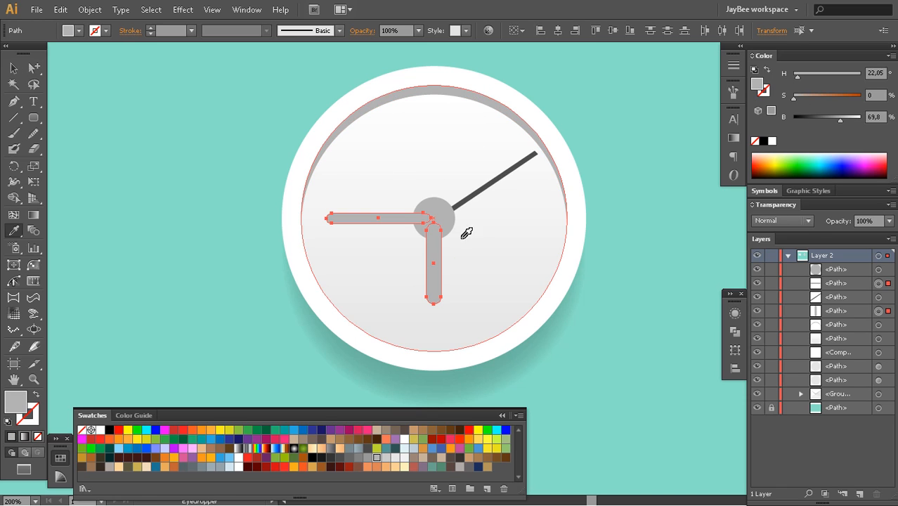
left_click(445, 274, "alt")
left_click(359, 459)
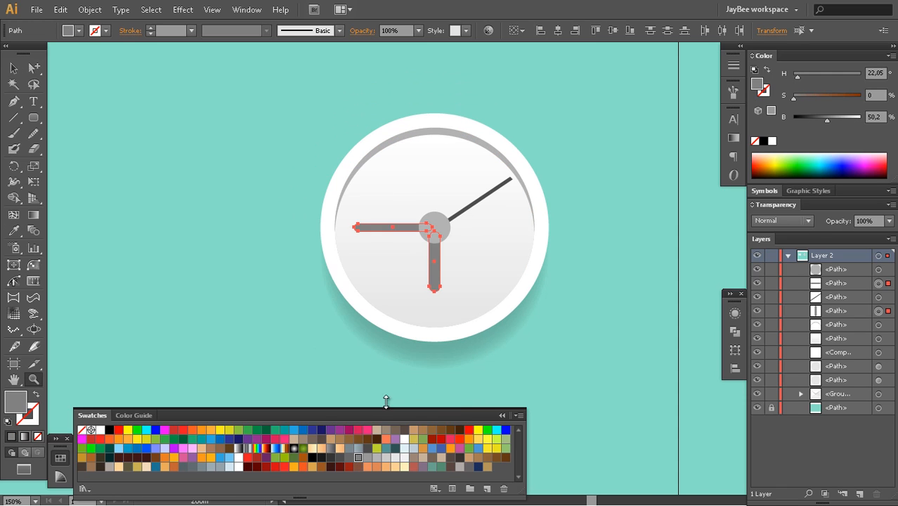
key("ctrl+shift+a")
Make a new pattern with nothing selected, starting from an empty tile
key("ctrl+minus")
key("ctrl+minus")
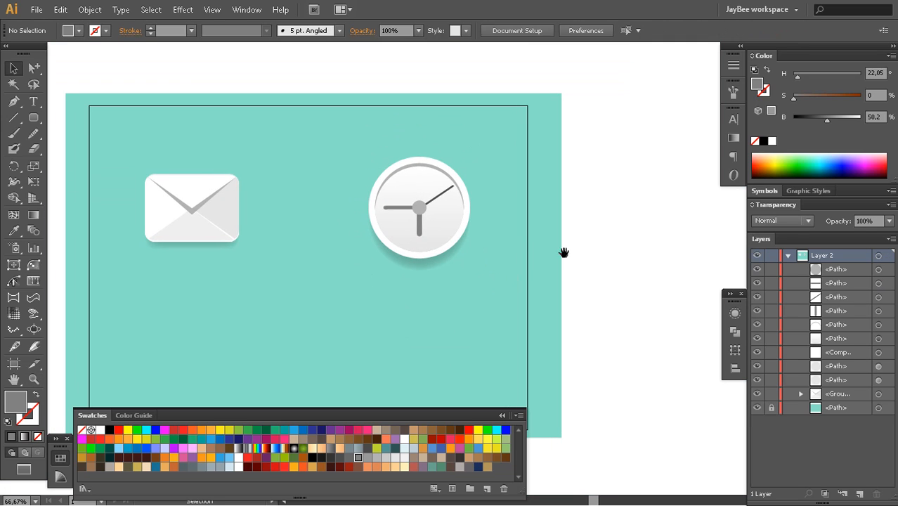
left_click_drag(454, 303, 515, 258)
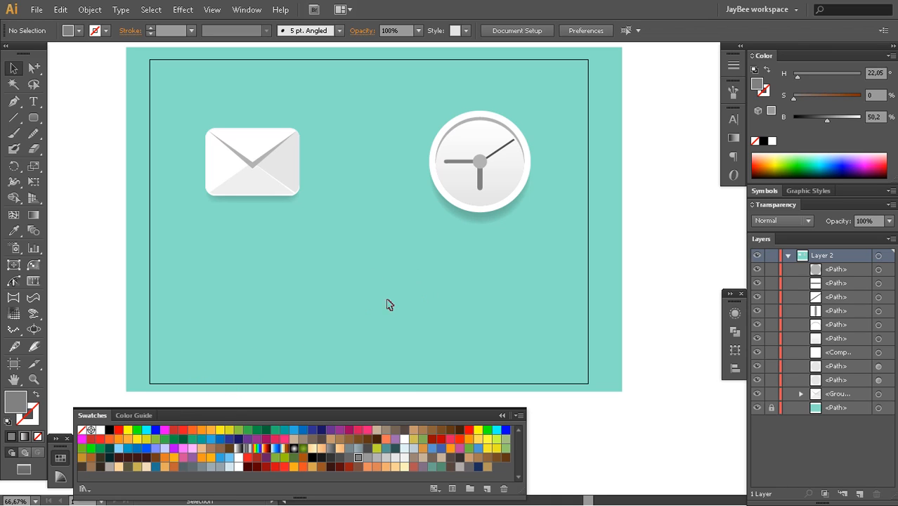
left_click_drag(403, 319, 397, 303)
left_click_drag(525, 225, 492, 271)
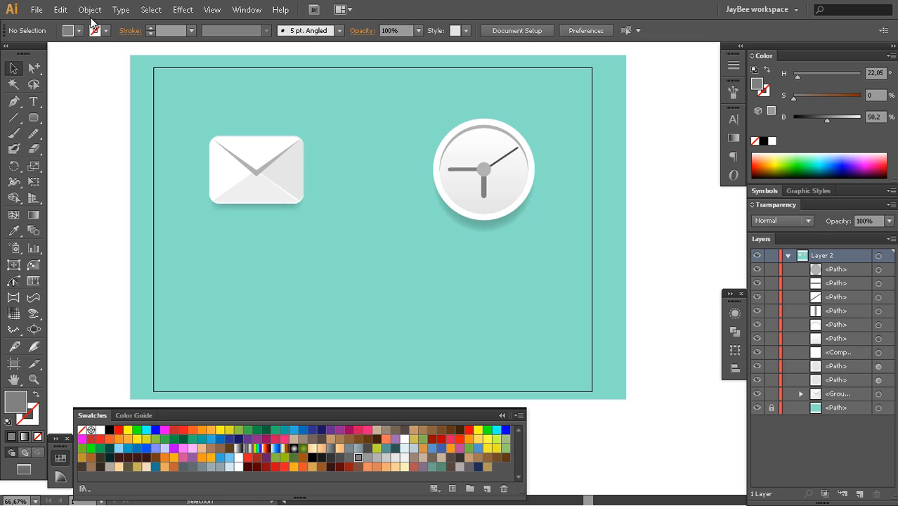
left_click(90, 11)
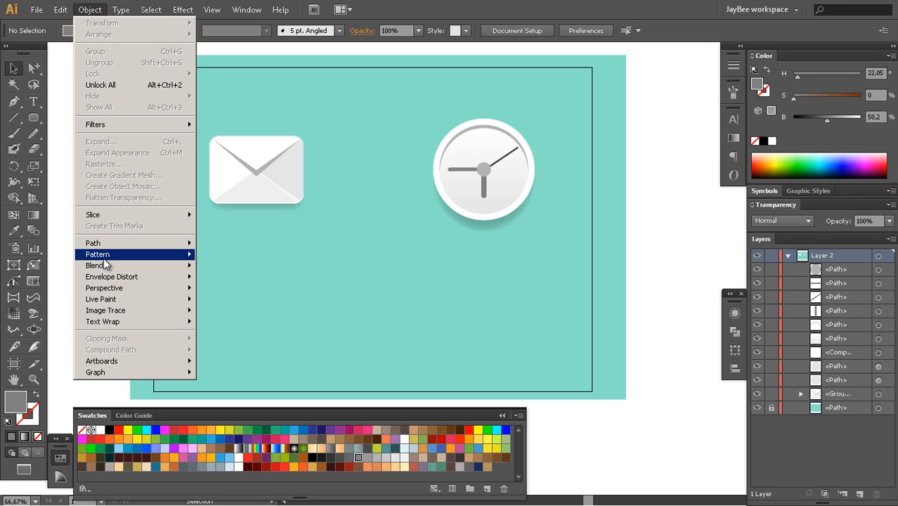
mouse_move(109, 256)
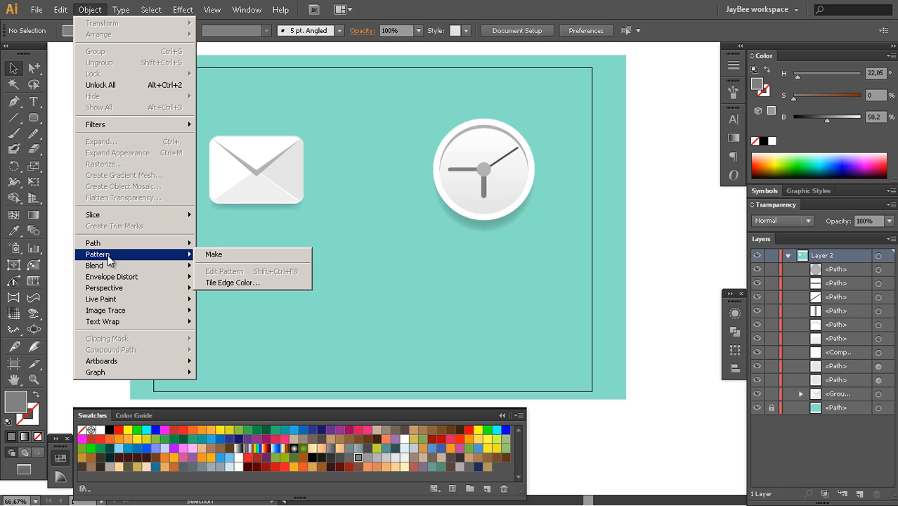
left_click(219, 257)
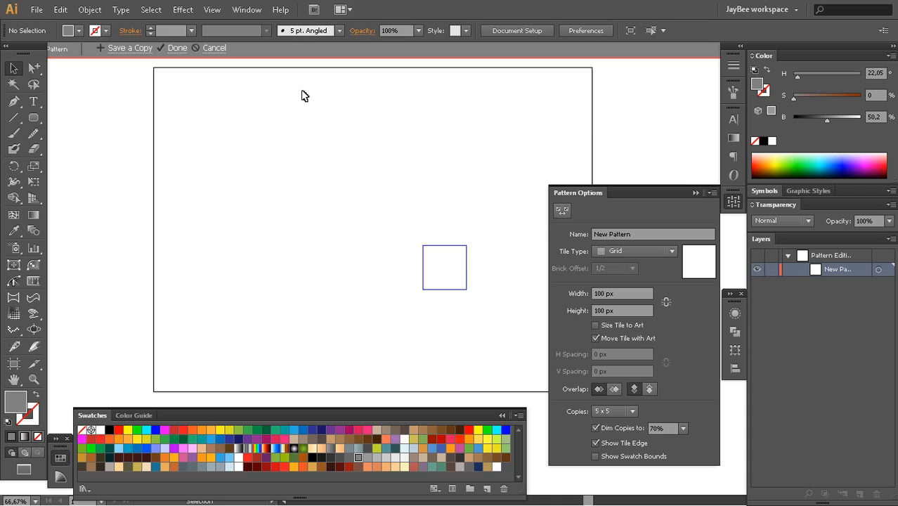
Draw three gray circles in the pattern tile: a large one at upper right, a small and a medium one at lower left
key("z")
left_click(415, 259, "alt")
left_click(417, 263, "alt")
left_click(419, 264, "alt")
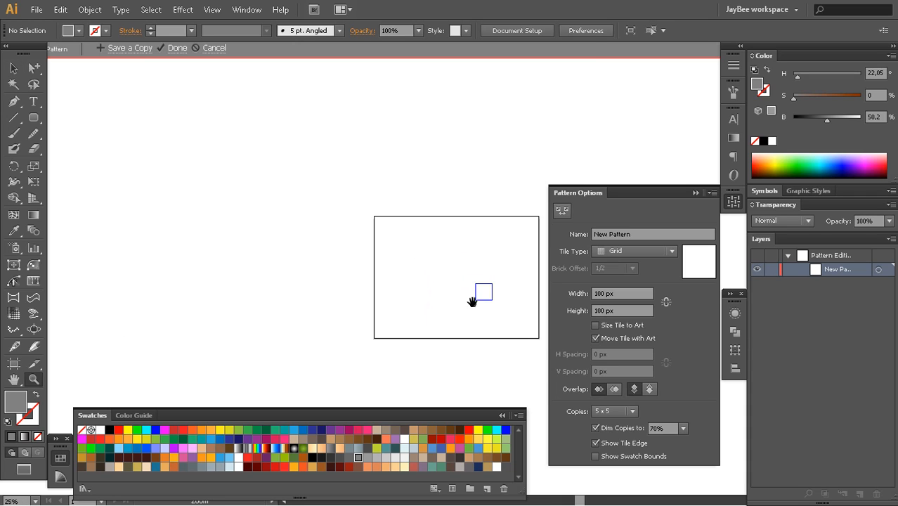
left_click_drag(472, 303, 334, 260)
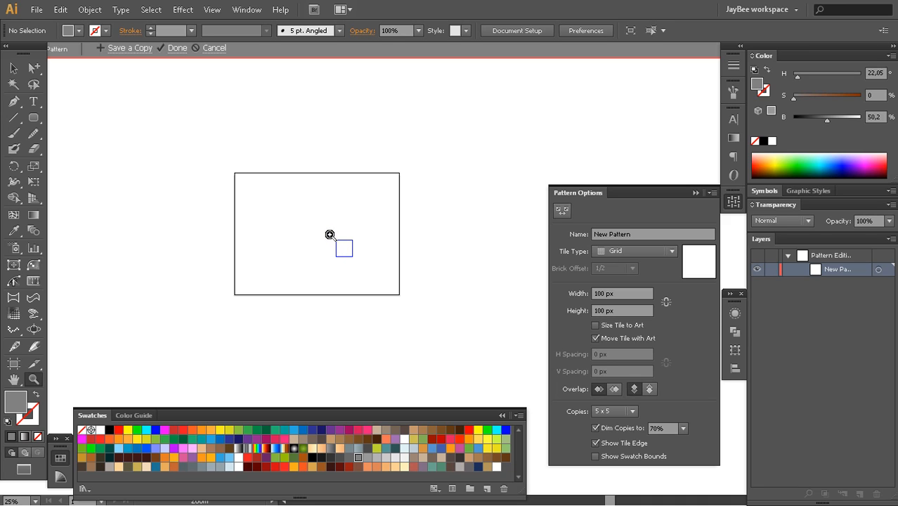
left_click_drag(326, 232, 371, 271)
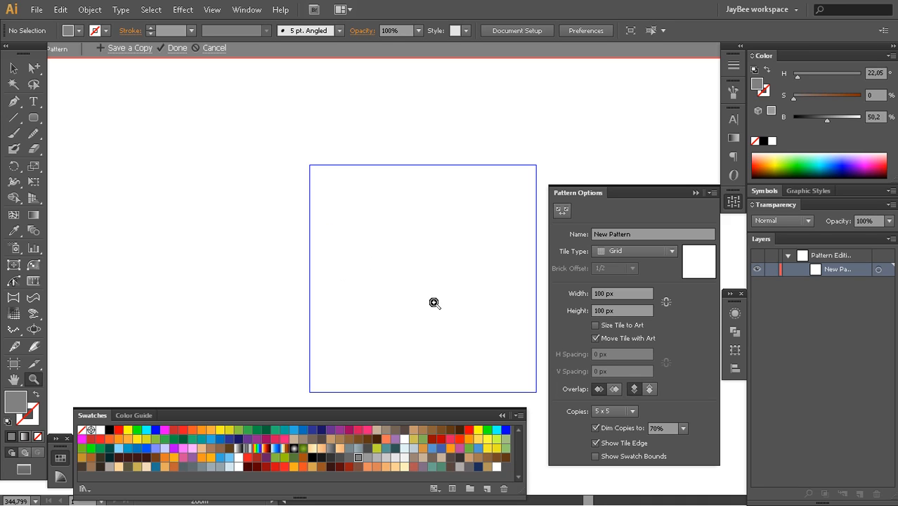
left_click_drag(447, 295, 343, 257)
left_click(412, 265, "alt")
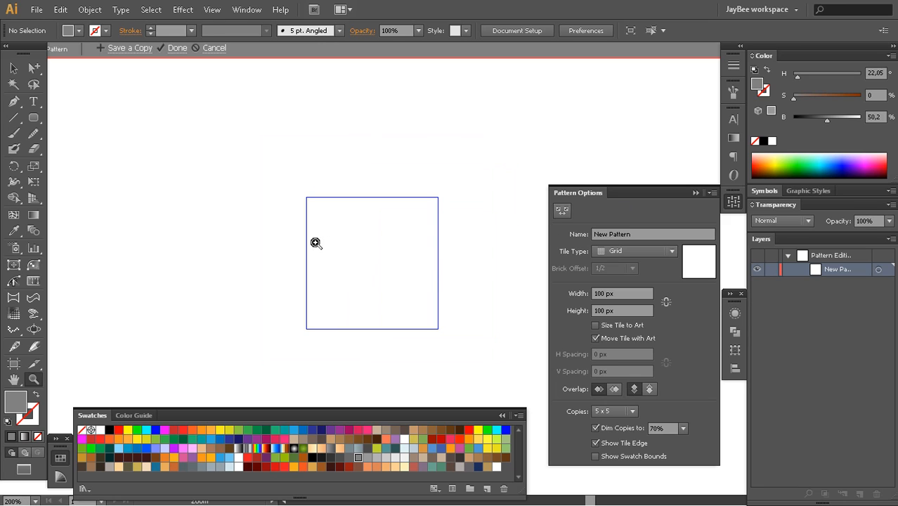
key("l")
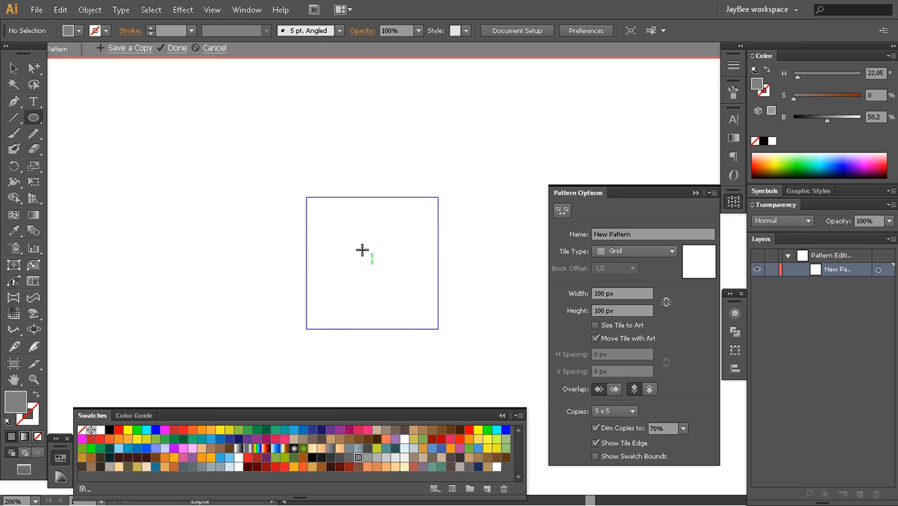
left_click_drag(405, 233, 416, 244)
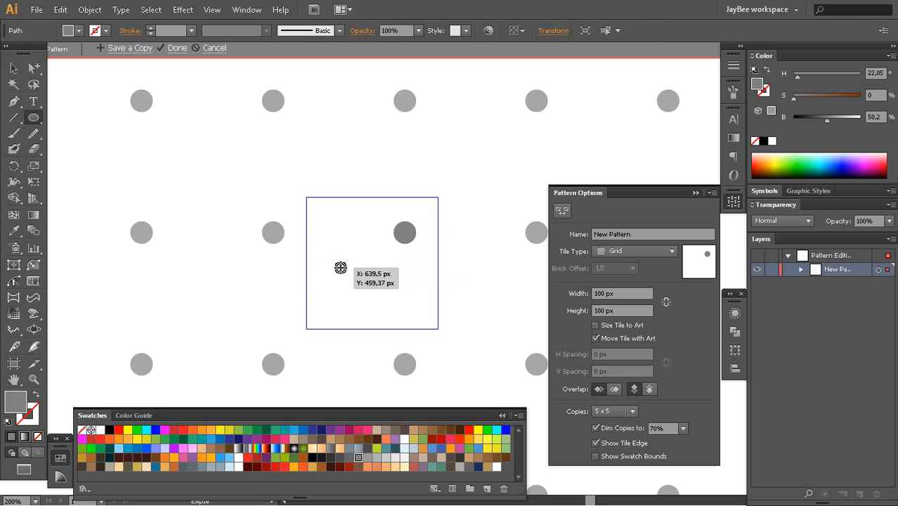
left_click_drag(340, 267, 347, 308)
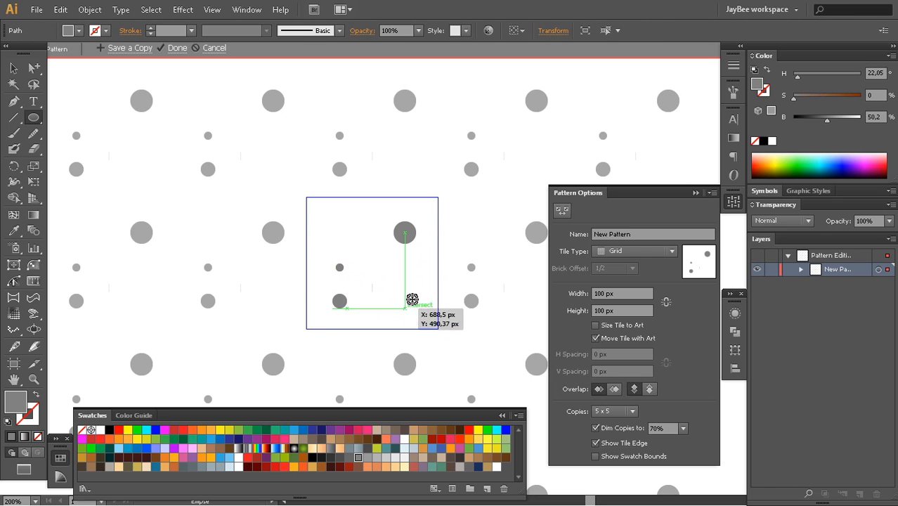
key("a")
left_click(391, 284)
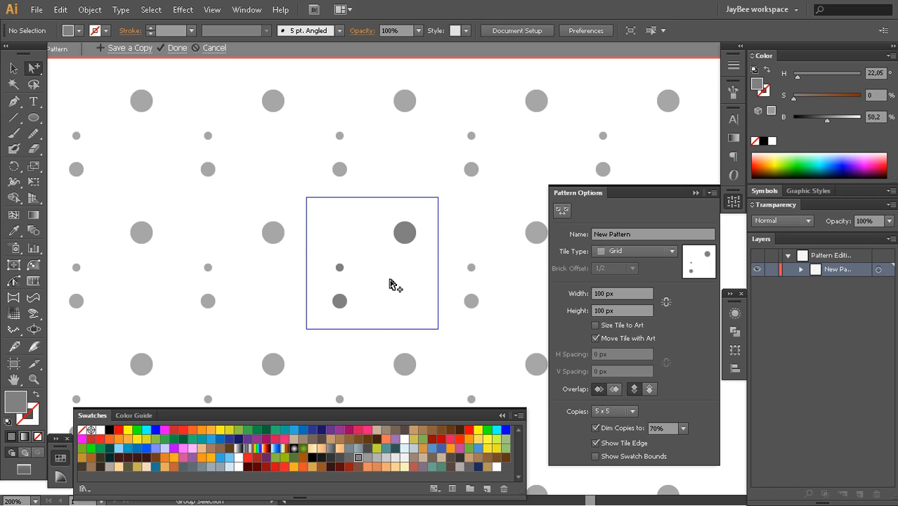
Add a second large gray circle at the tile's lower right and scatter five smaller circles around its upper left, left edge and bottom
key("l")
left_click_drag(398, 287, 408, 297)
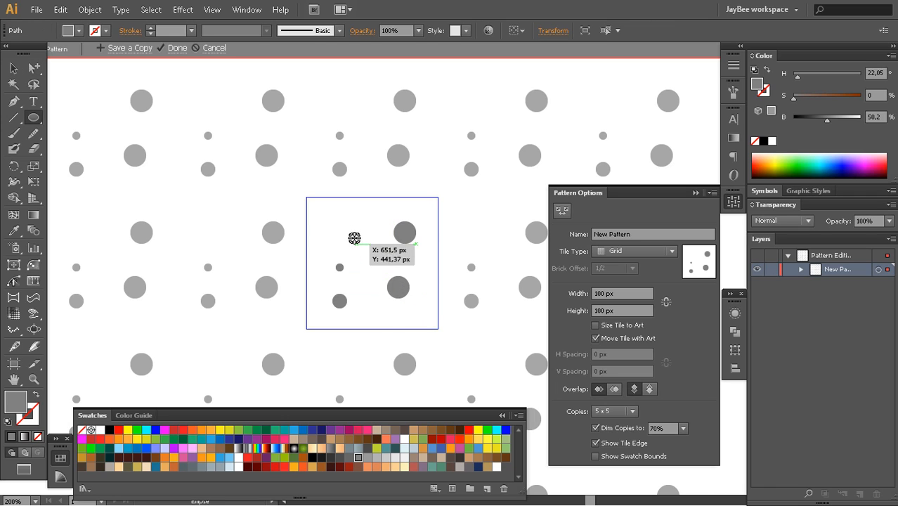
left_click_drag(350, 229, 329, 221)
left_click_drag(315, 257, 321, 261)
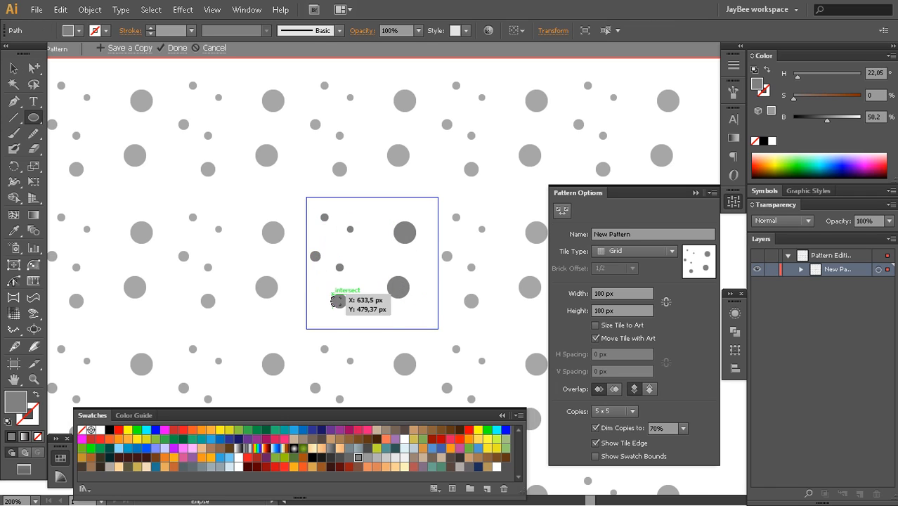
left_click_drag(313, 313, 318, 317)
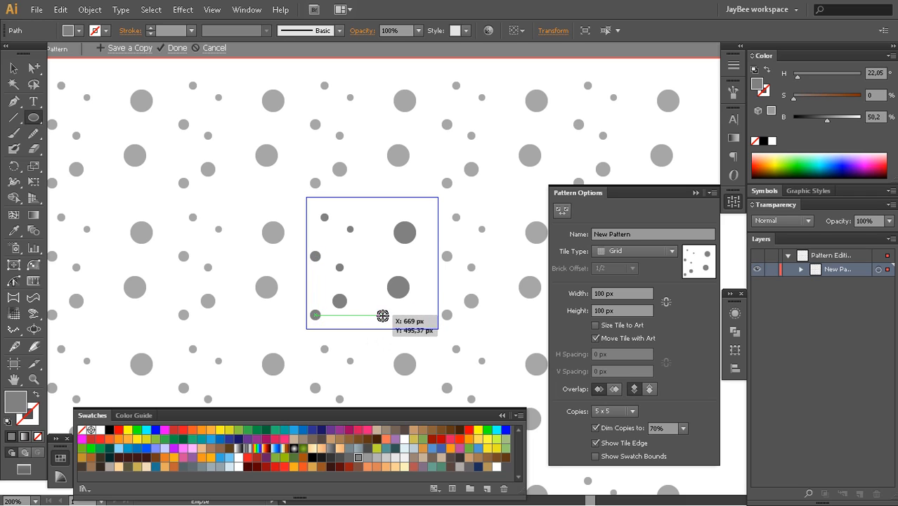
left_click_drag(406, 312, 411, 317)
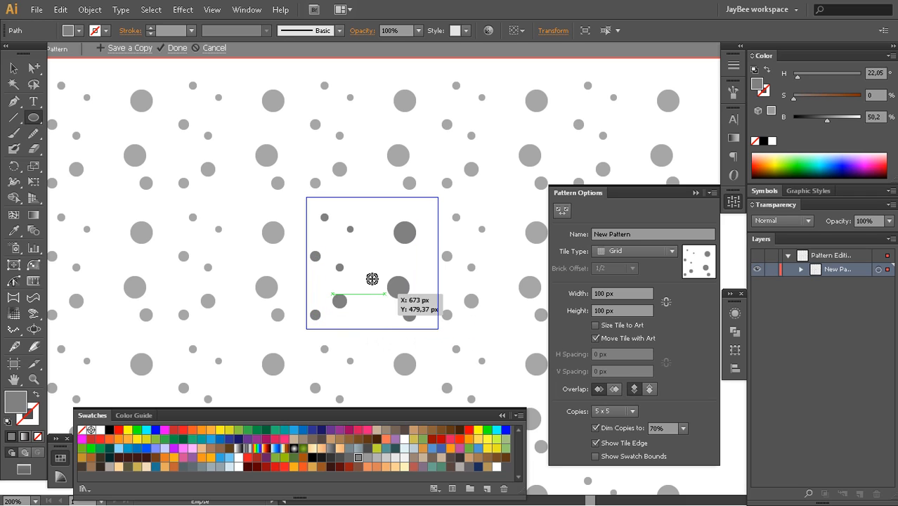
Add a large gray circle near the pattern tile's center and three small ones near its upper middle, right edge and bottom middle
left_click_drag(350, 245, 373, 266)
left_click_drag(367, 207, 379, 218)
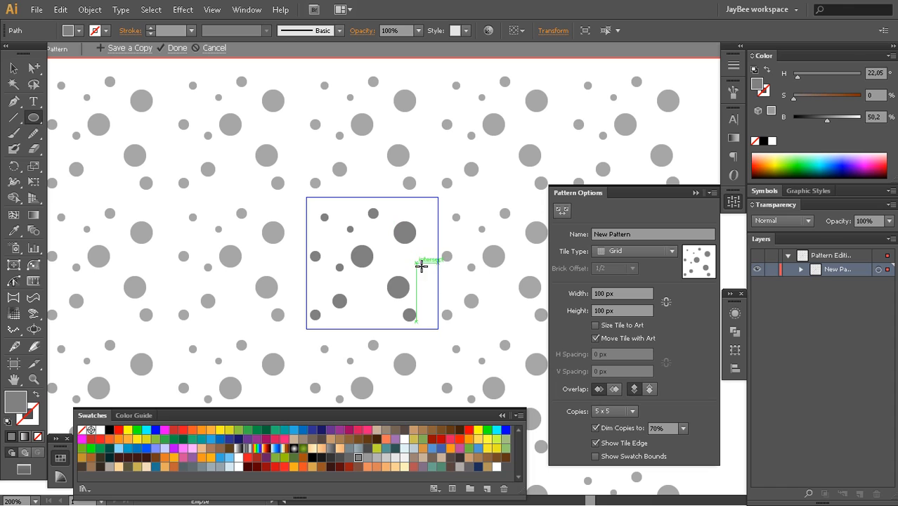
left_click_drag(418, 263, 423, 268)
left_click_drag(372, 309, 377, 314)
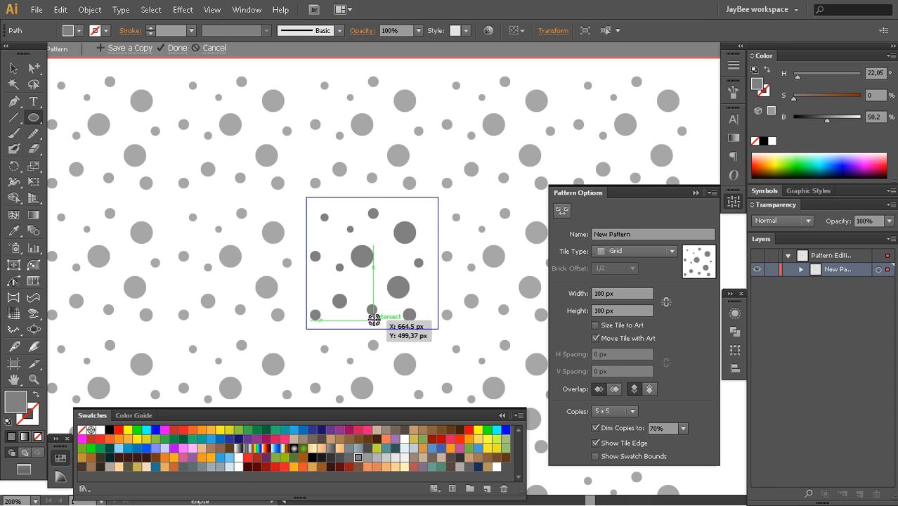
Examine how the dot pattern repeats across the neighboring tiles, with the pattern options collapsed and the dots deselected
key("z")
left_click(416, 277, "alt")
left_click(419, 276, "alt")
left_click(419, 276, "alt")
left_click_drag(457, 289, 363, 256)
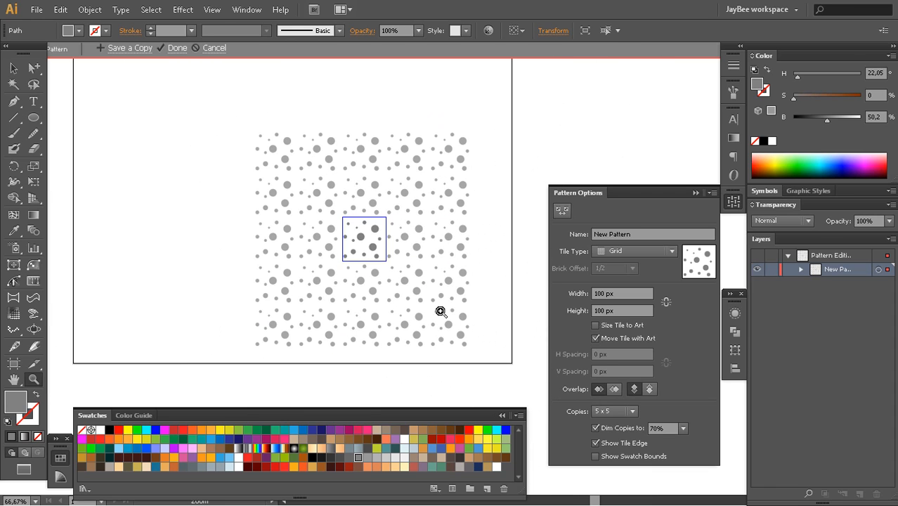
left_click(403, 270)
left_click_drag(431, 286, 399, 273)
left_click(733, 202)
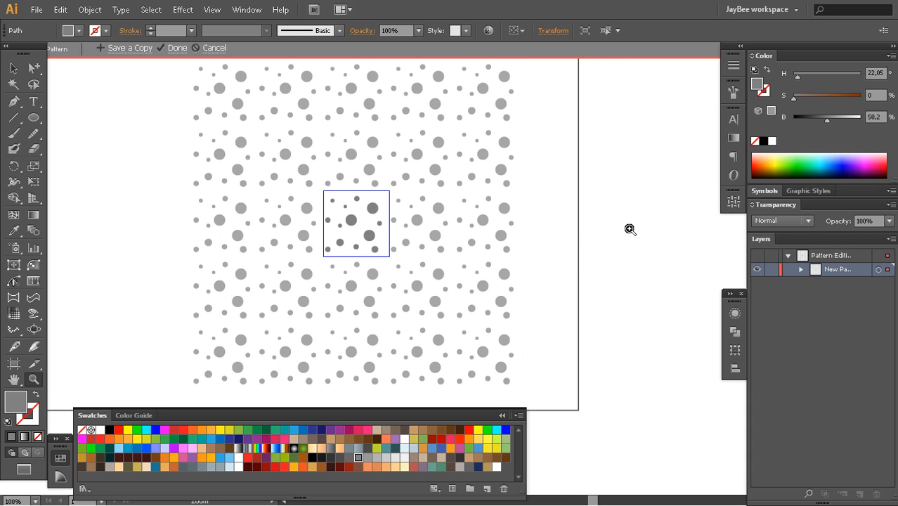
left_click(565, 247, "ctrl")
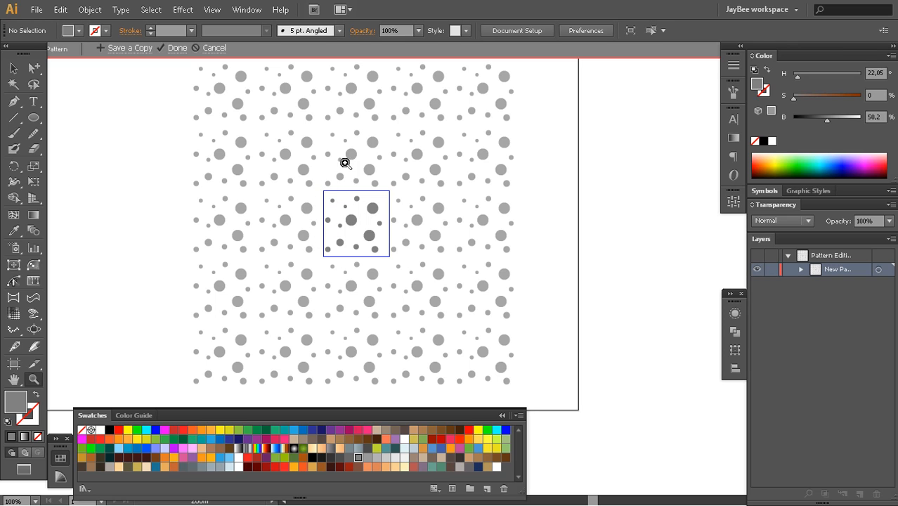
left_click(380, 235)
left_click(429, 258, "alt")
left_click_drag(470, 303, 417, 243)
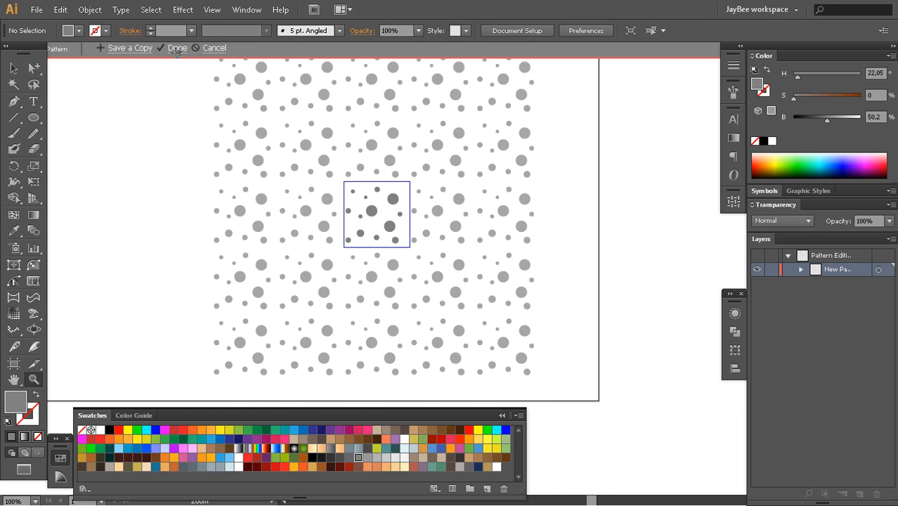
Finish editing the dot pattern and return to the teal artwork with the envelope and clock
left_click(176, 48)
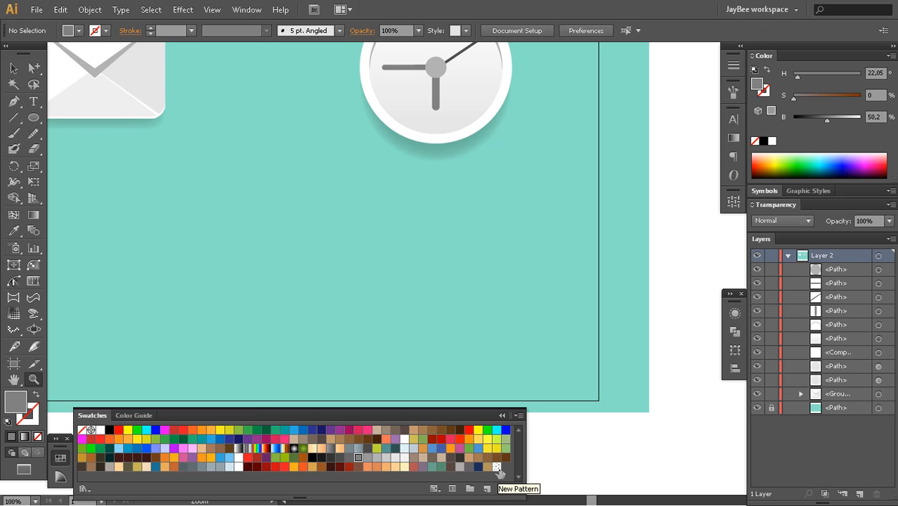
left_click(414, 272, "alt")
left_click(425, 279, "alt")
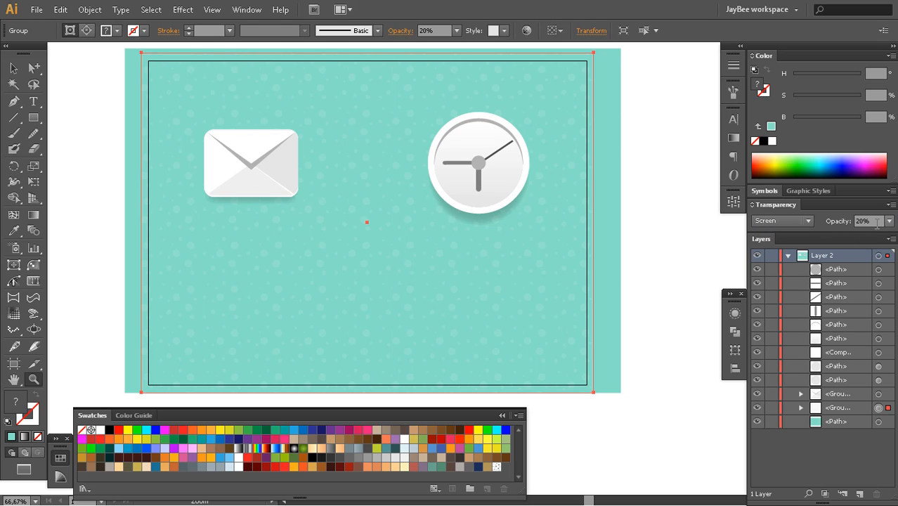
Deselect the dot pattern overlay that covers the teal background
left_click_drag(423, 277, 426, 287)
key("v")
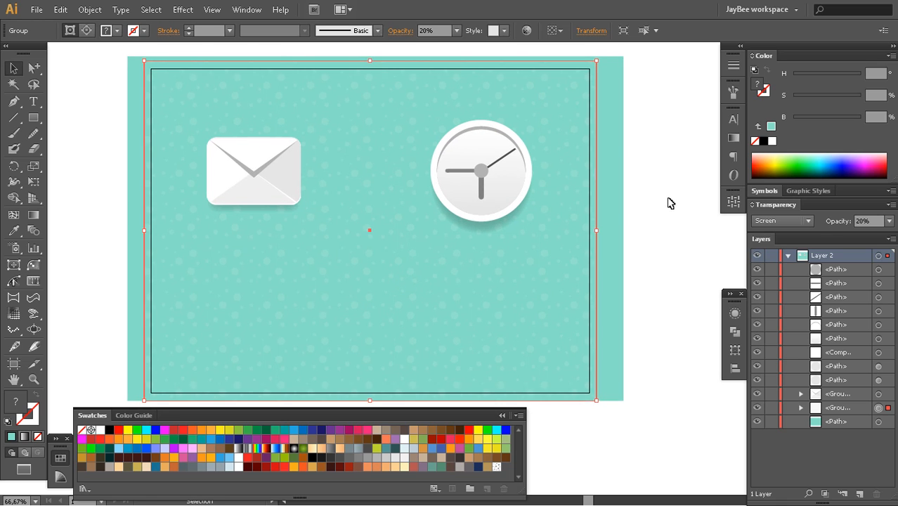
left_click(671, 202)
left_click_drag(532, 285, 559, 250)
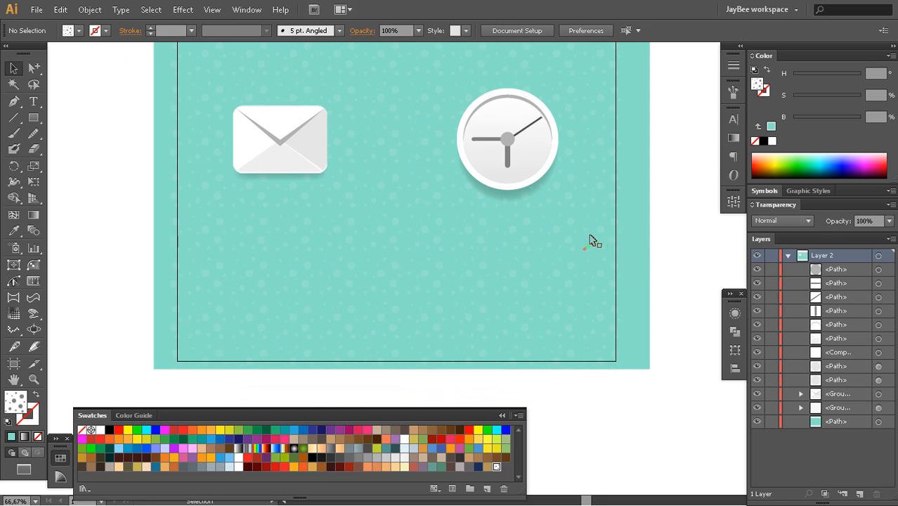